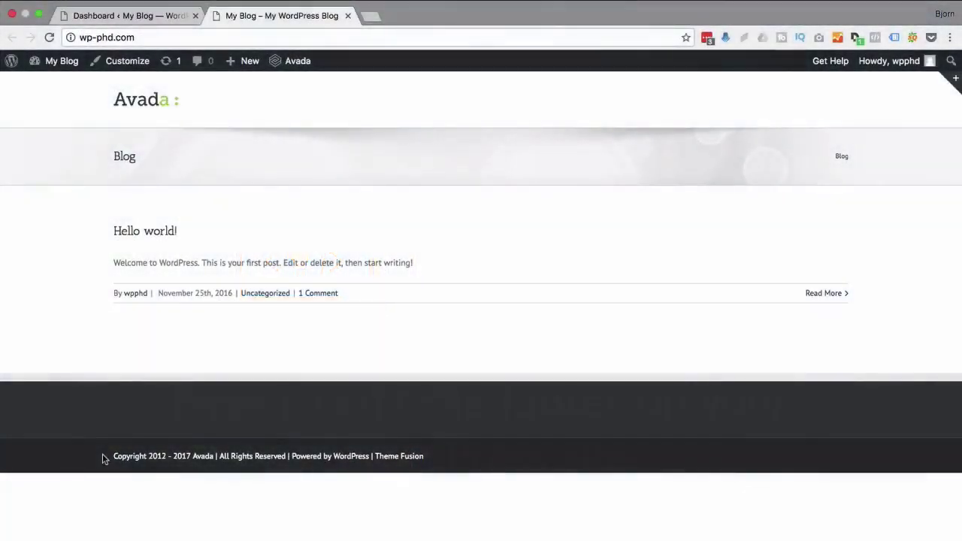
Step: Check the blog's footer copyright line, then open Avada Theme Options from the Dashboard
{"action": "left_click_drag", "start_coordinate": [103, 456], "coordinate": [453, 455]}
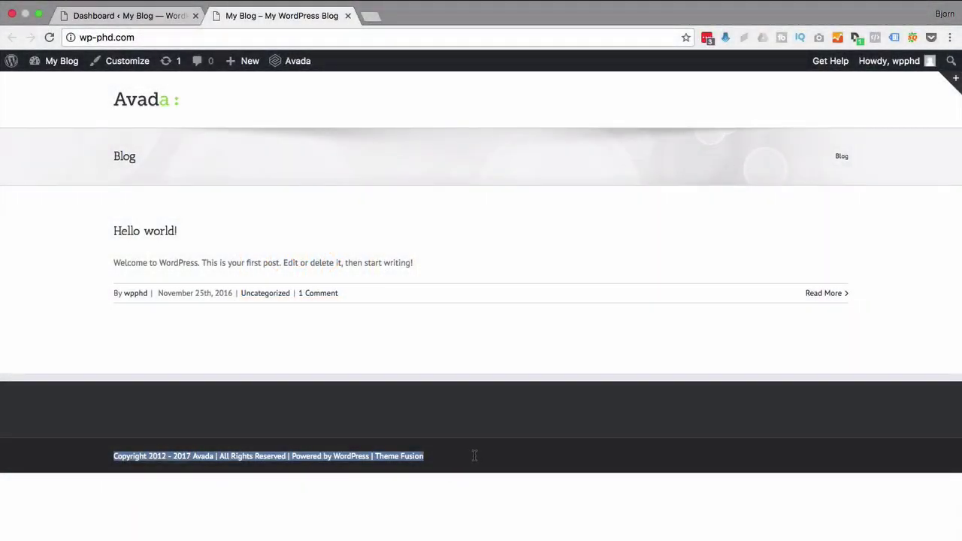
{"action": "left_click", "coordinate": [474, 456]}
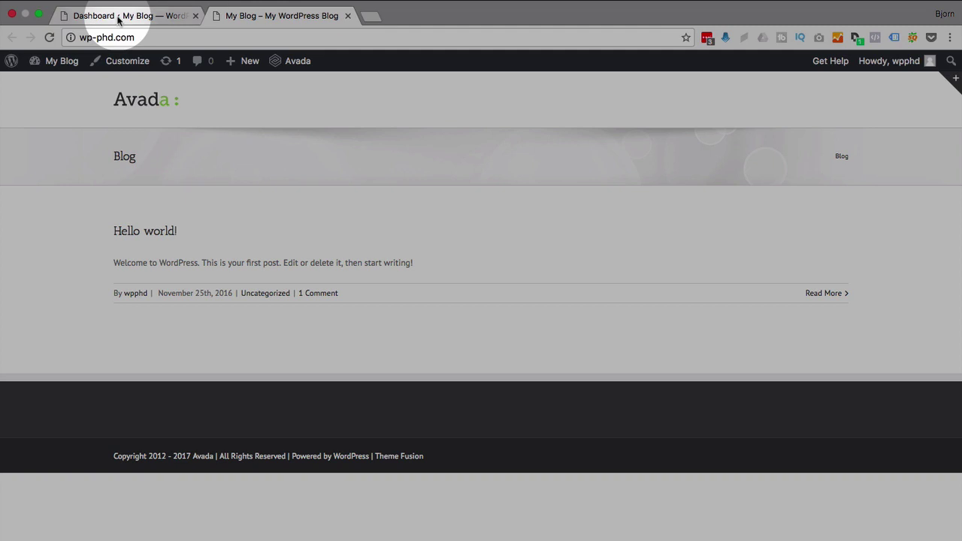
{"action": "left_click", "coordinate": [118, 21]}
{"action": "scroll", "coordinate": [113, 377], "scroll_direction": "down", "scroll_amount": 2}
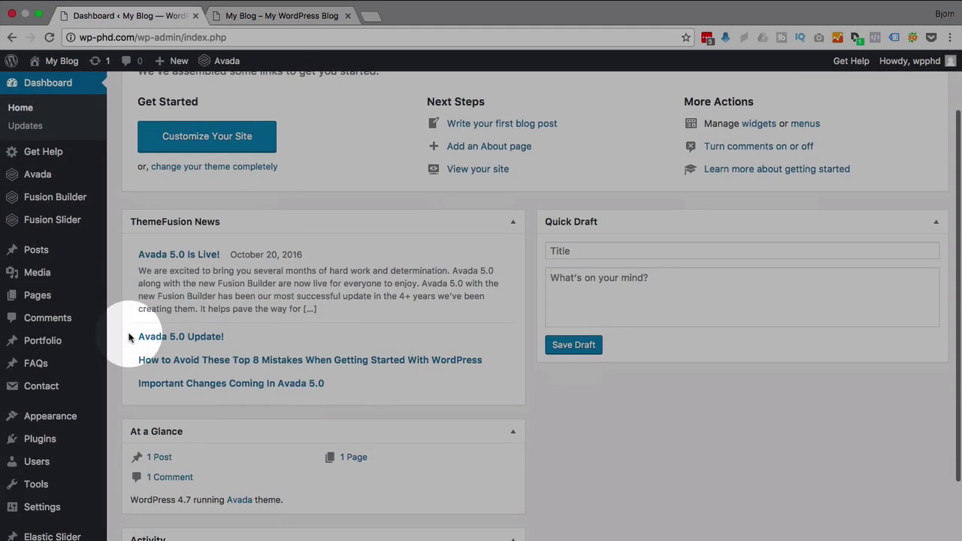
{"action": "mouse_move", "coordinate": [46, 423]}
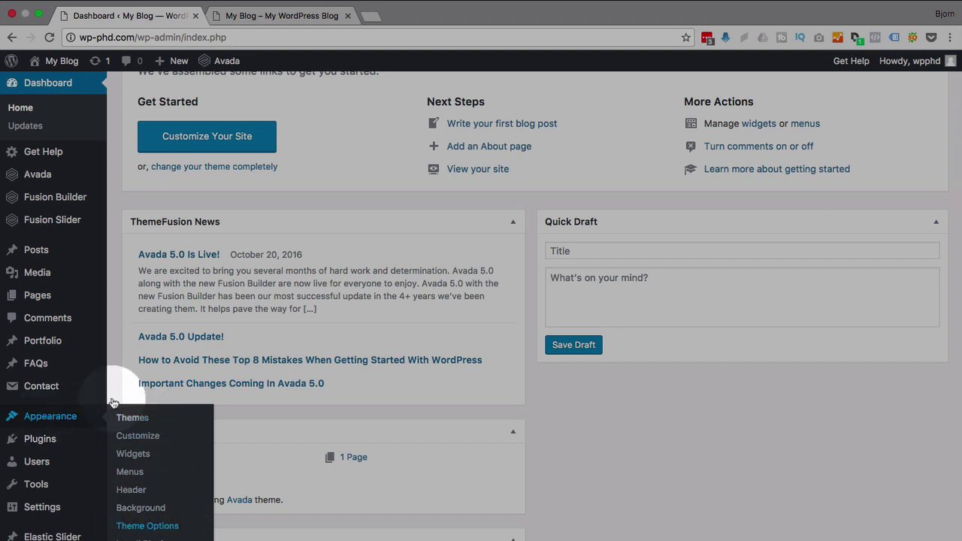
{"action": "mouse_move", "coordinate": [47, 180]}
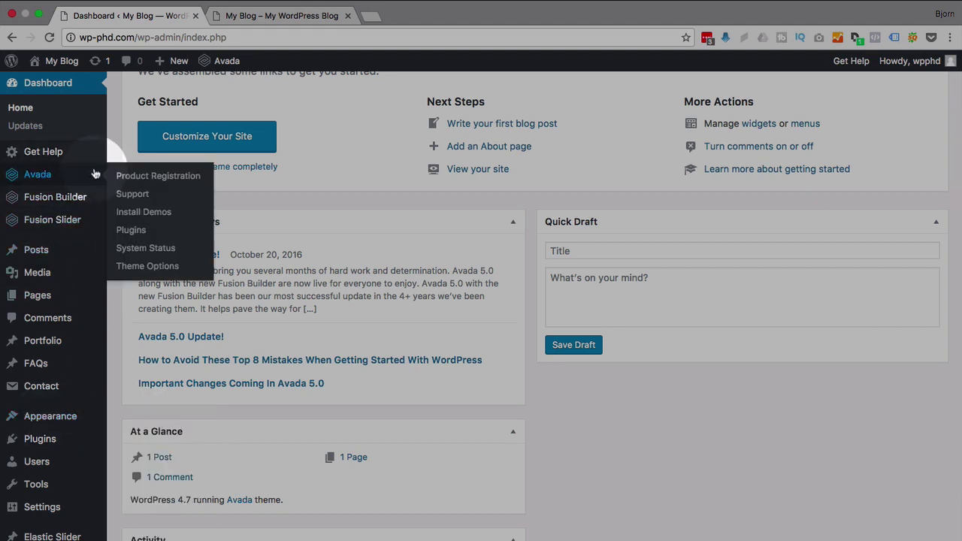
{"action": "left_click", "coordinate": [143, 268]}
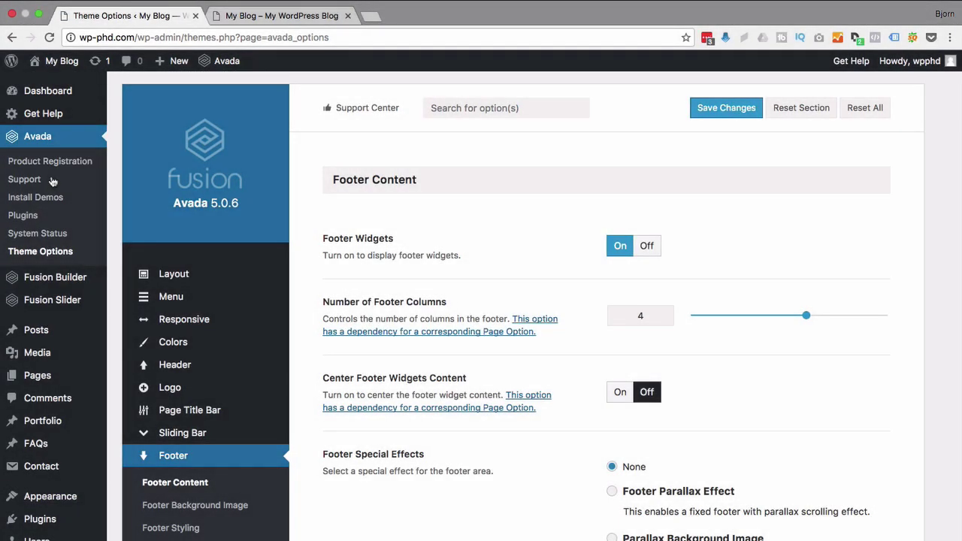
Step: Show the Footer settings and scroll down to the Copyright Text field
{"action": "mouse_move", "coordinate": [194, 370]}
{"action": "scroll", "coordinate": [400, 248], "scroll_direction": "down", "scroll_amount": 3}
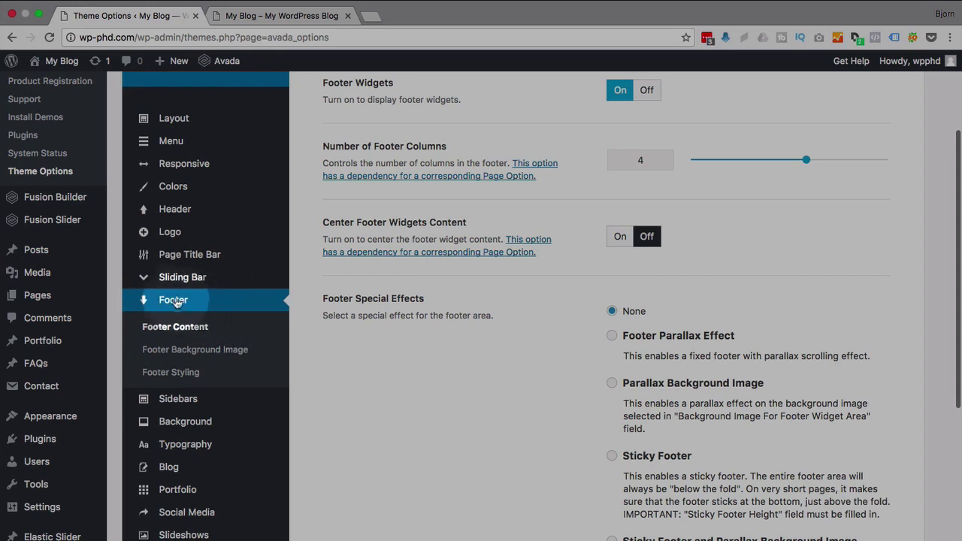
{"action": "left_click", "coordinate": [194, 304]}
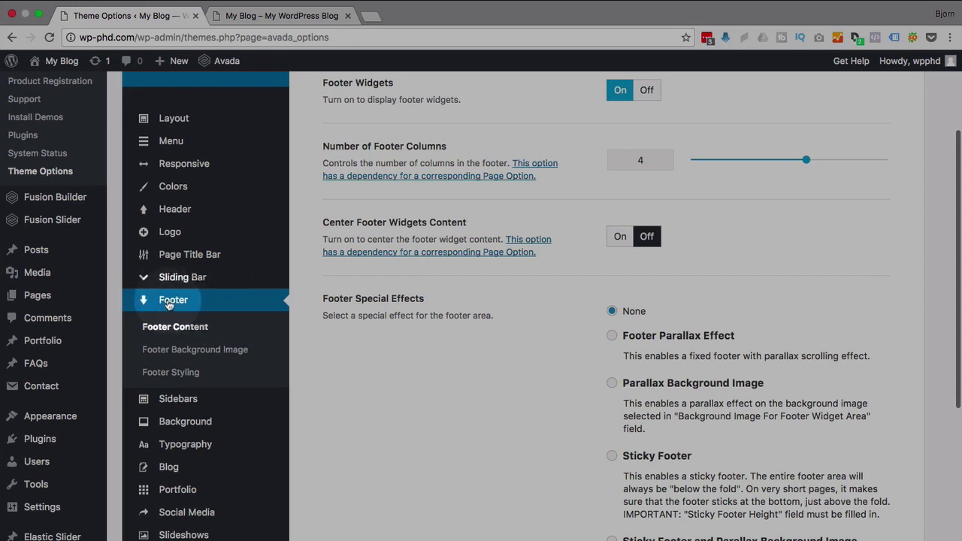
{"action": "left_click", "coordinate": [440, 383]}
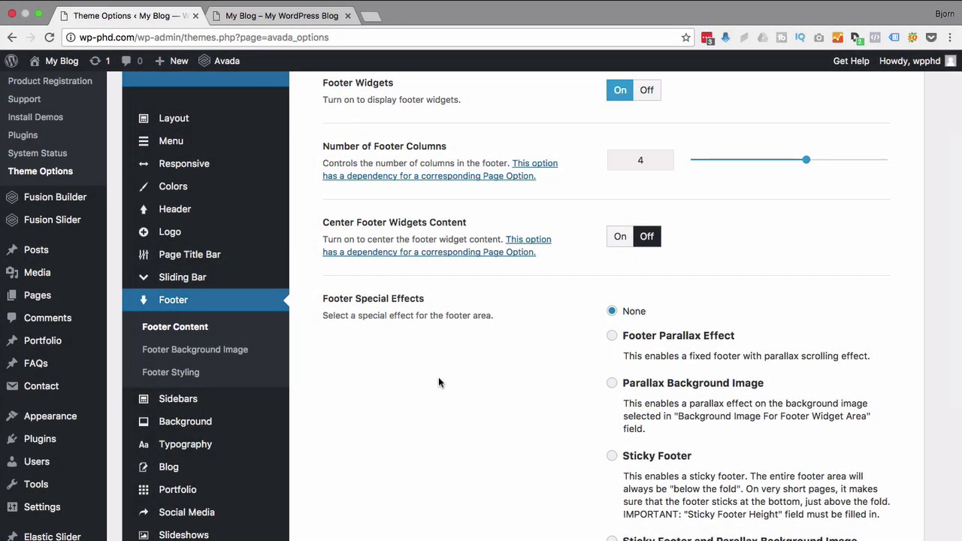
{"action": "scroll", "coordinate": [368, 371], "scroll_direction": "down", "scroll_amount": 2}
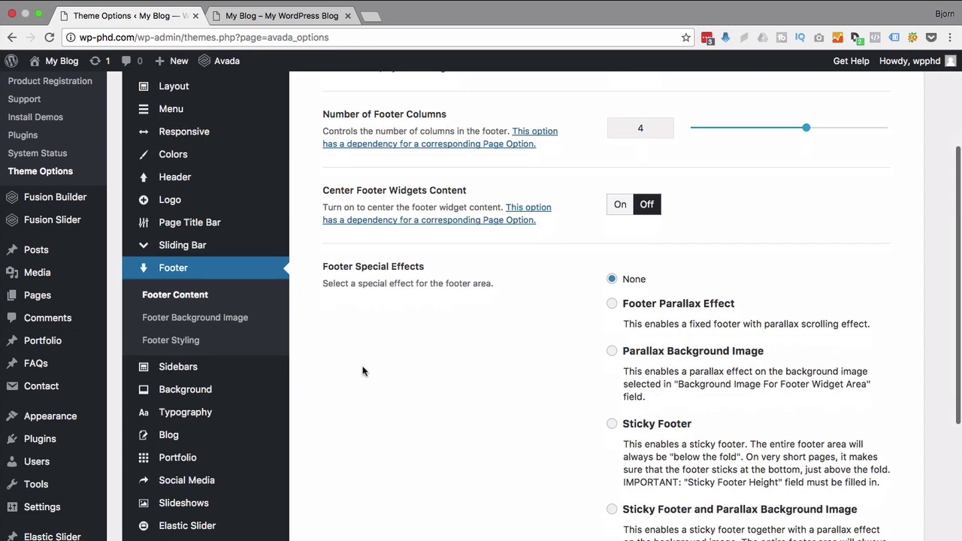
{"action": "scroll", "coordinate": [362, 371], "scroll_direction": "down", "scroll_amount": 5}
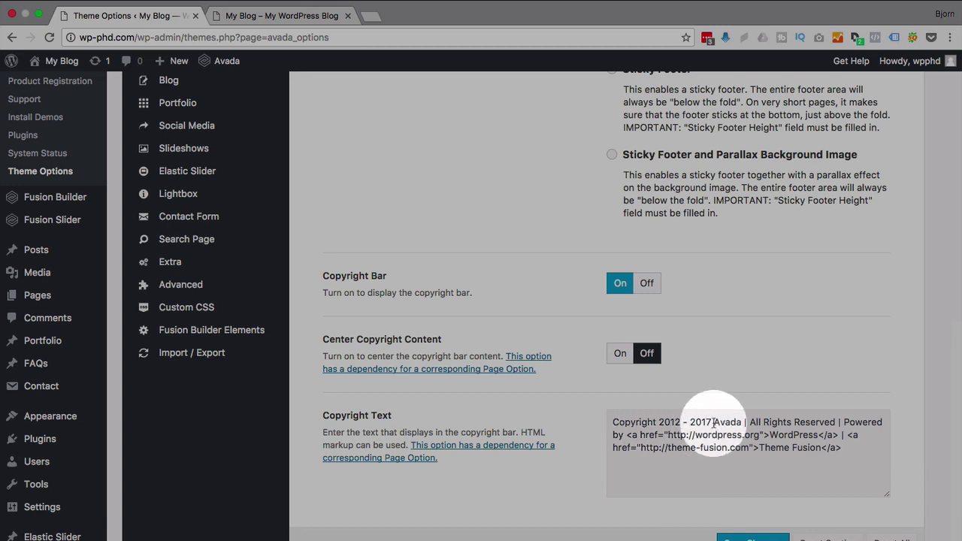
Step: Replace Avada with WP-Phd.com, delete the trailing credit links, save, and return to the blog
{"action": "left_click_drag", "start_coordinate": [714, 422], "coordinate": [847, 446]}
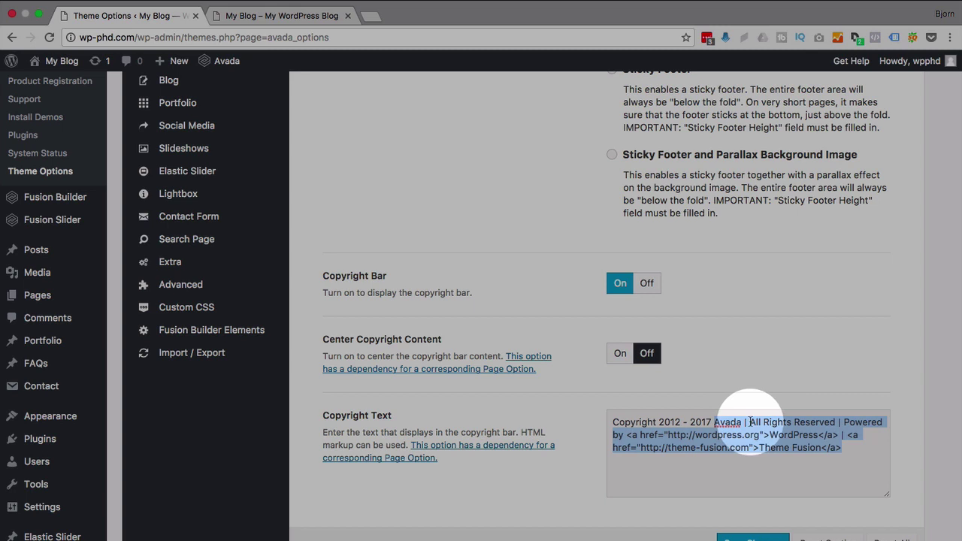
{"action": "double_click", "coordinate": [727, 422]}
{"action": "type", "text": "WP-"}
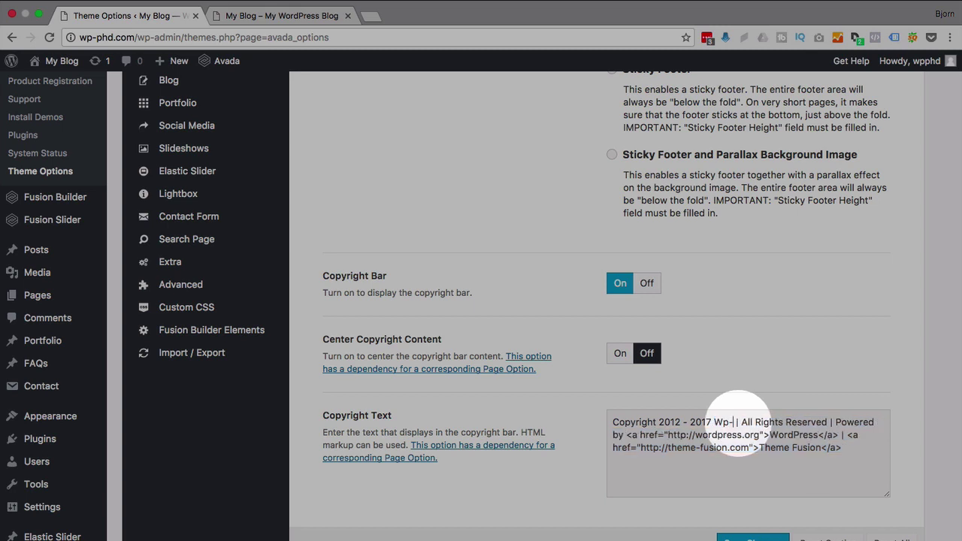
{"action": "type", "text": "Phd"}
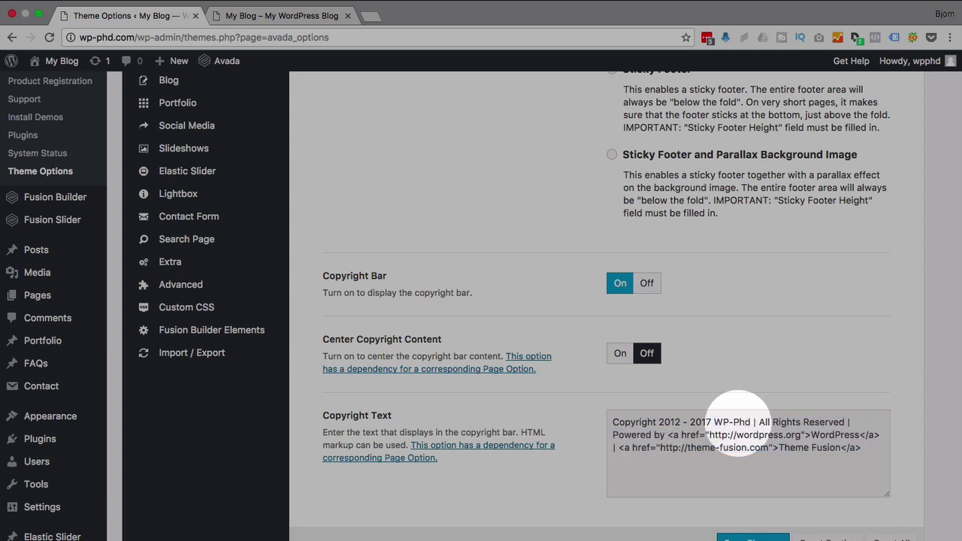
{"action": "type", "text": ".com"}
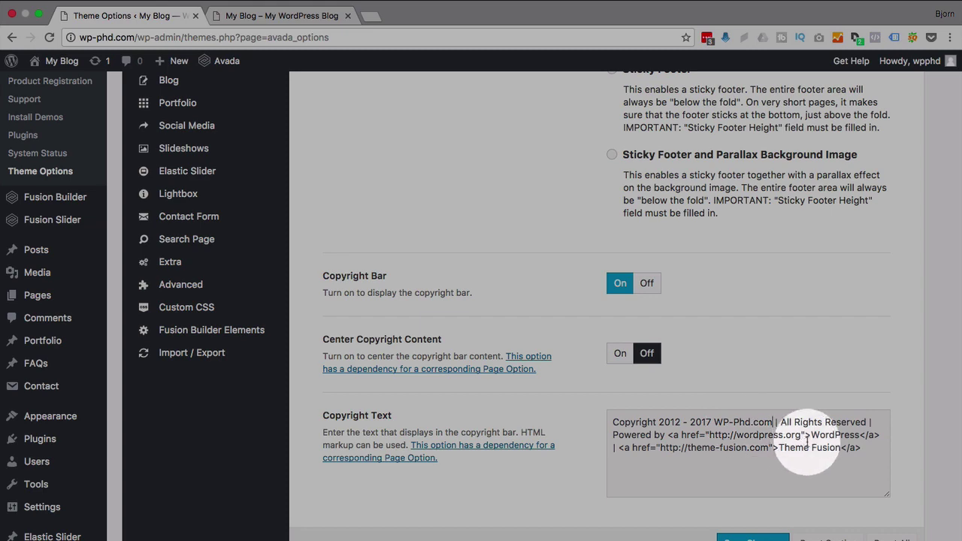
{"action": "left_click_drag", "start_coordinate": [870, 425], "coordinate": [861, 448]}
{"action": "key", "text": "BackSpace"}
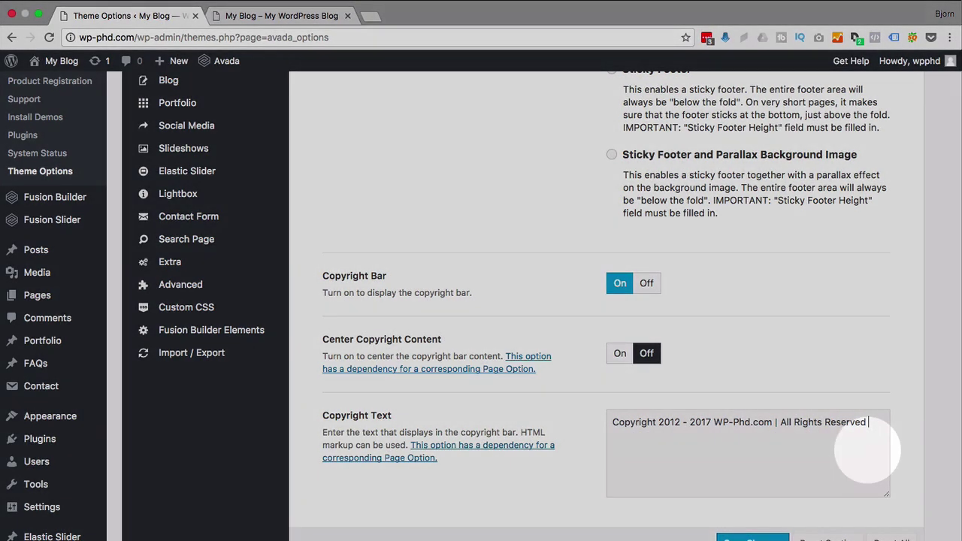
{"action": "left_click", "coordinate": [763, 536]}
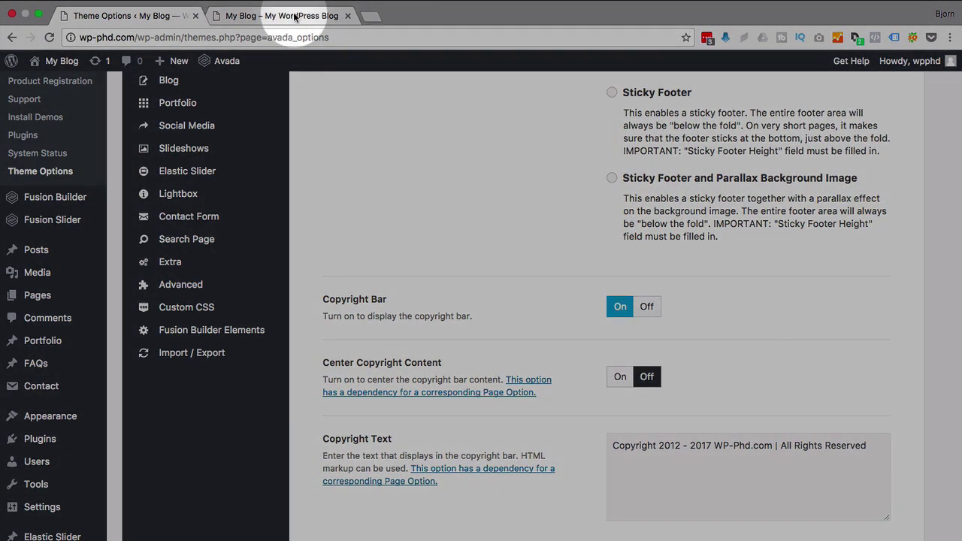
{"action": "left_click", "coordinate": [296, 15]}
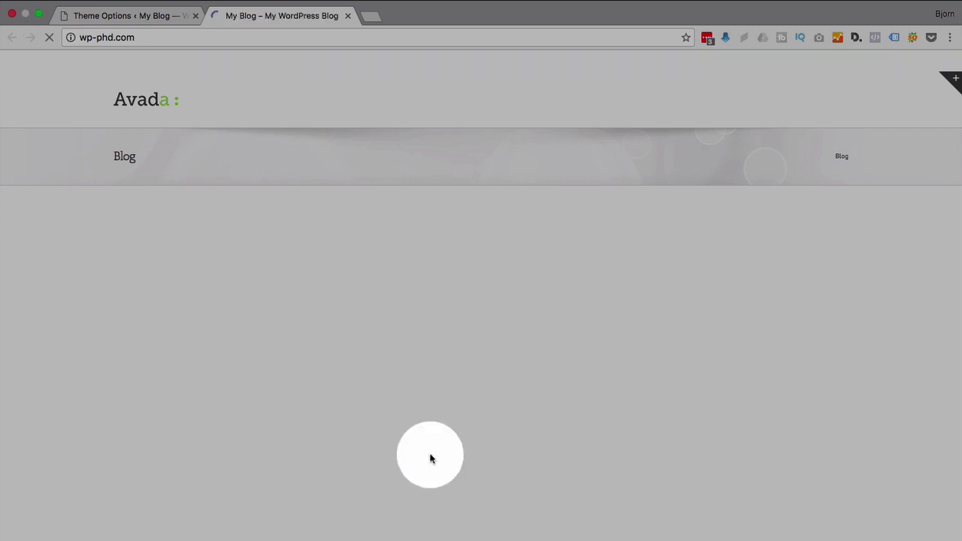
Step: Select the footer line to check it shows 'Copyright 2012 - 2017 WP-Phd.com | All Rights Reserved'
{"action": "left_click_drag", "start_coordinate": [332, 457], "coordinate": [114, 456]}
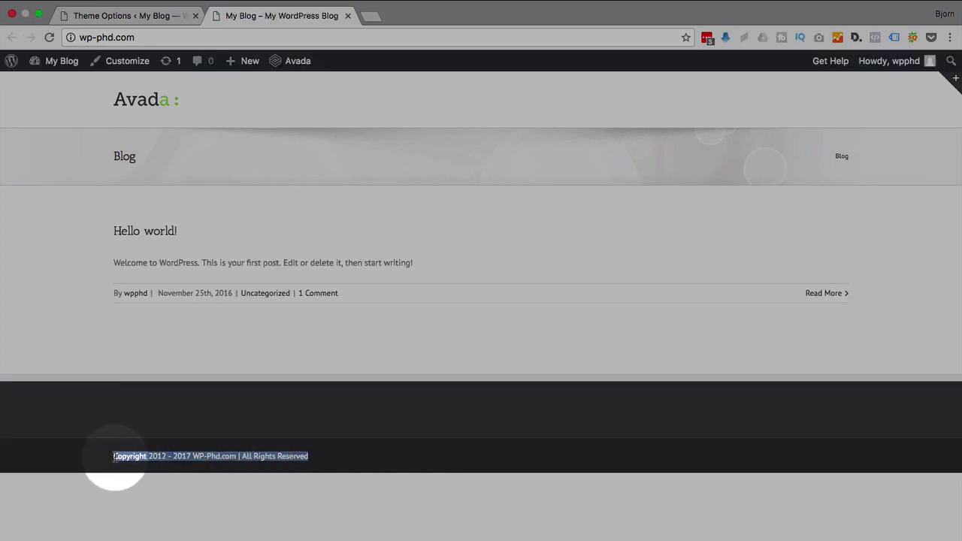
{"action": "left_click", "coordinate": [102, 462]}
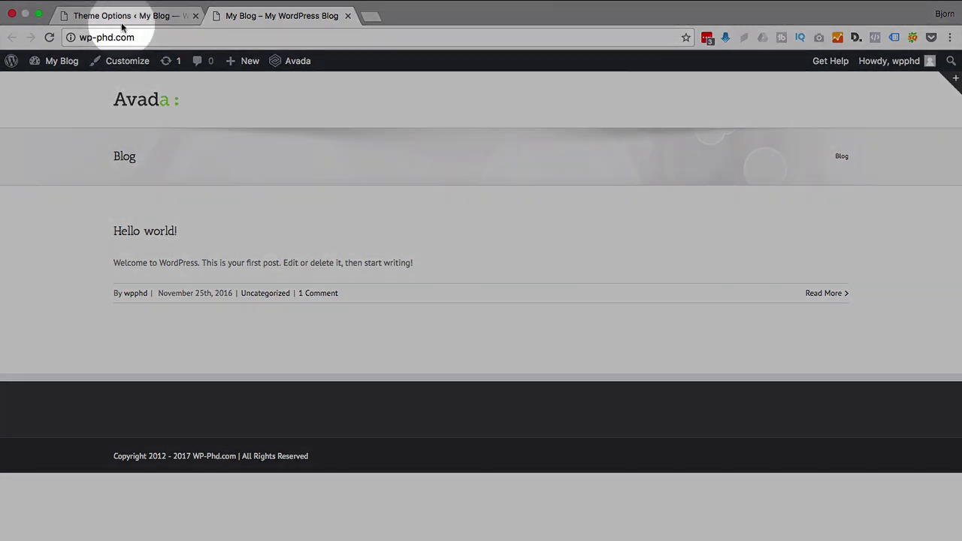
Step: Go to Appearance > Themes and activate Twenty Seventeen
{"action": "left_click", "coordinate": [123, 22]}
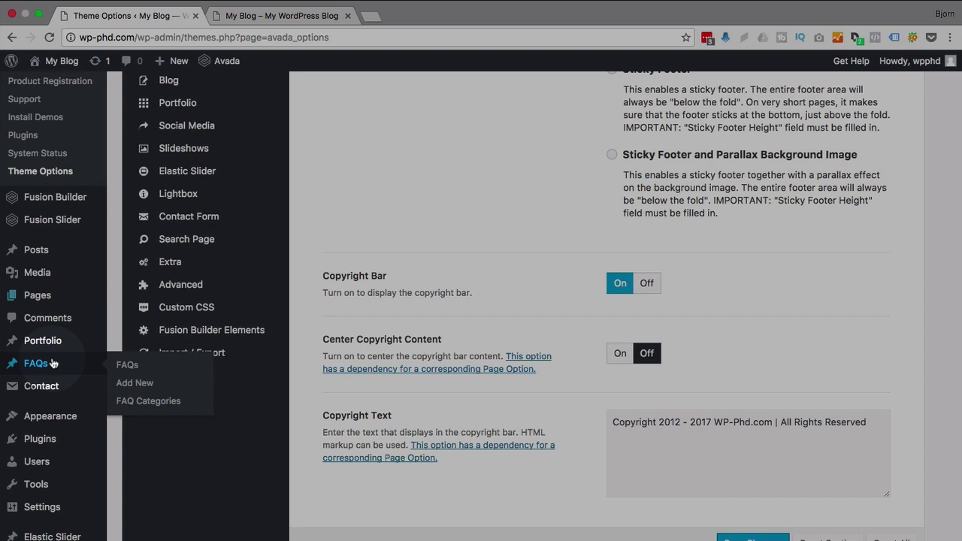
{"action": "scroll", "coordinate": [56, 361], "scroll_direction": "up", "scroll_amount": 3}
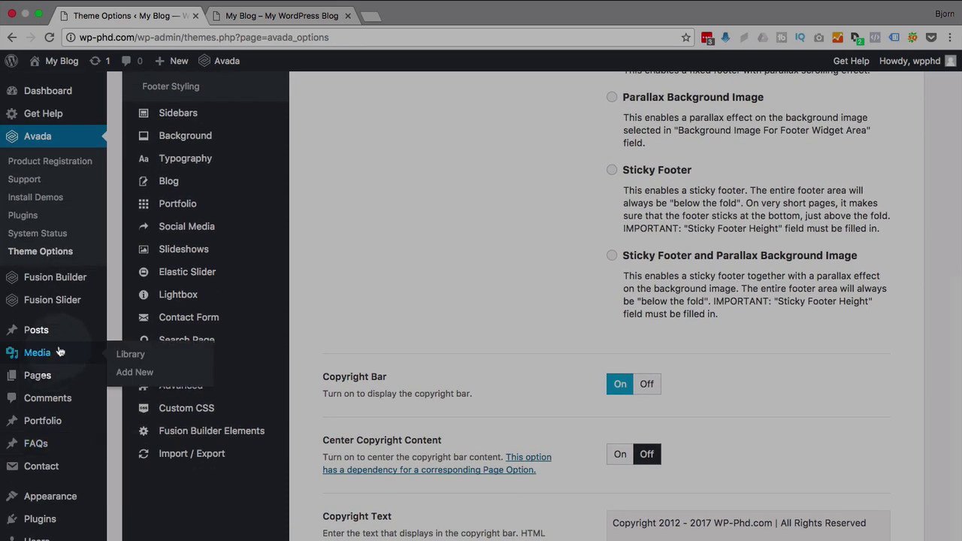
{"action": "scroll", "coordinate": [66, 353], "scroll_direction": "down", "scroll_amount": 3}
{"action": "left_click", "coordinate": [131, 394]}
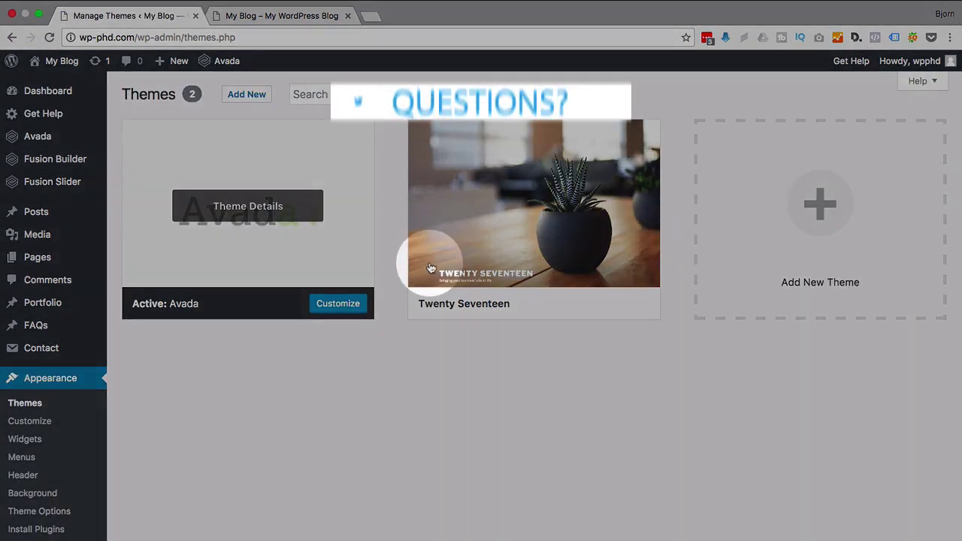
{"action": "left_click", "coordinate": [557, 304]}
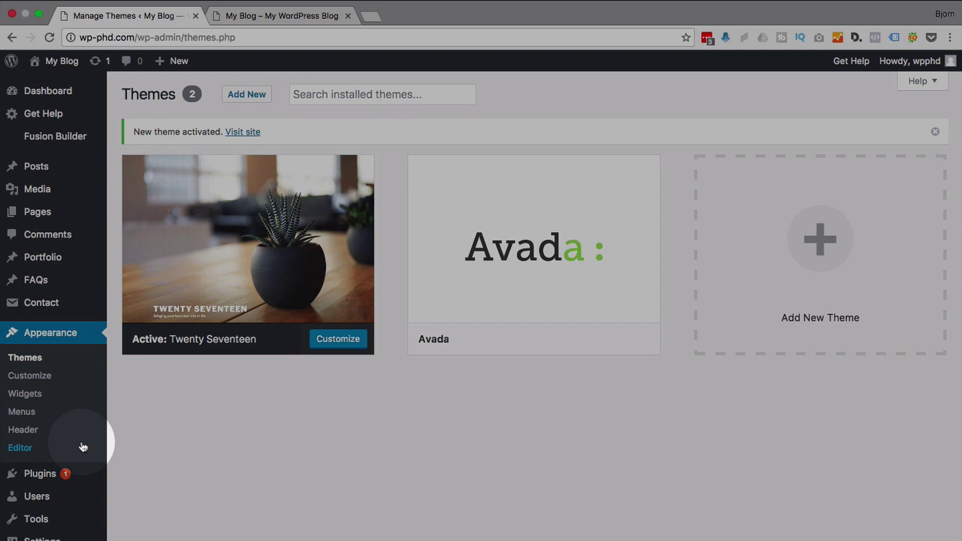
Step: Reload the blog to view it in Twenty Seventeen, scroll down, then return to the themes page
{"action": "left_click", "coordinate": [248, 18]}
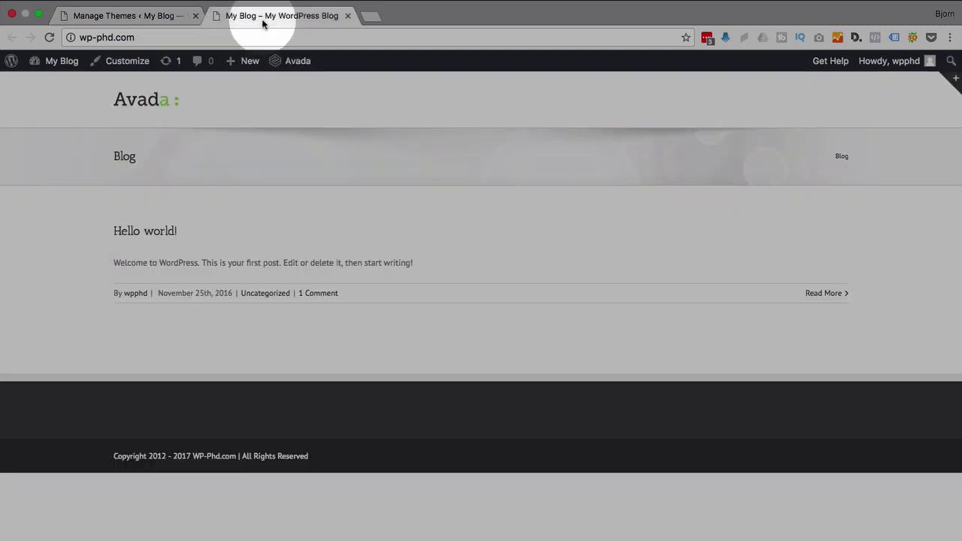
{"action": "left_click", "coordinate": [49, 37]}
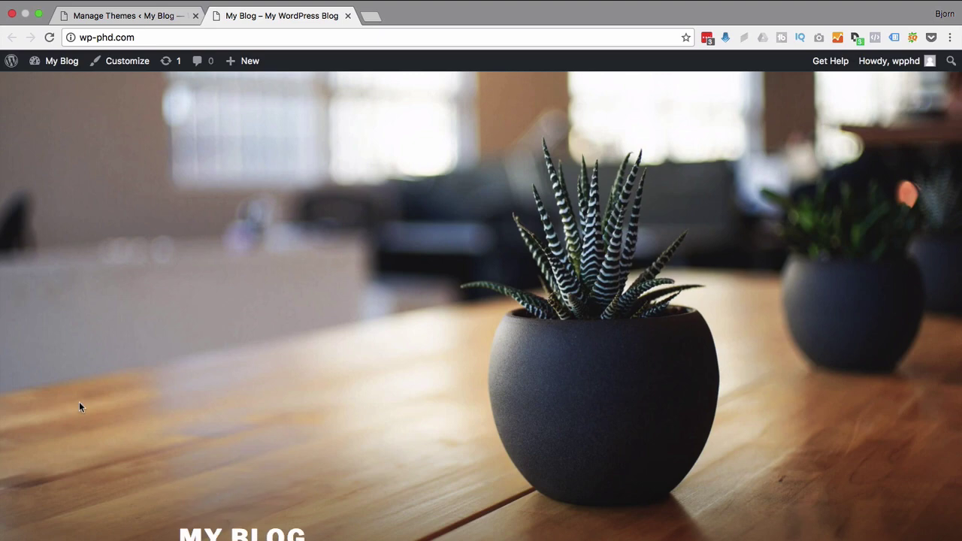
{"action": "scroll", "coordinate": [80, 407], "scroll_direction": "down", "scroll_amount": 15}
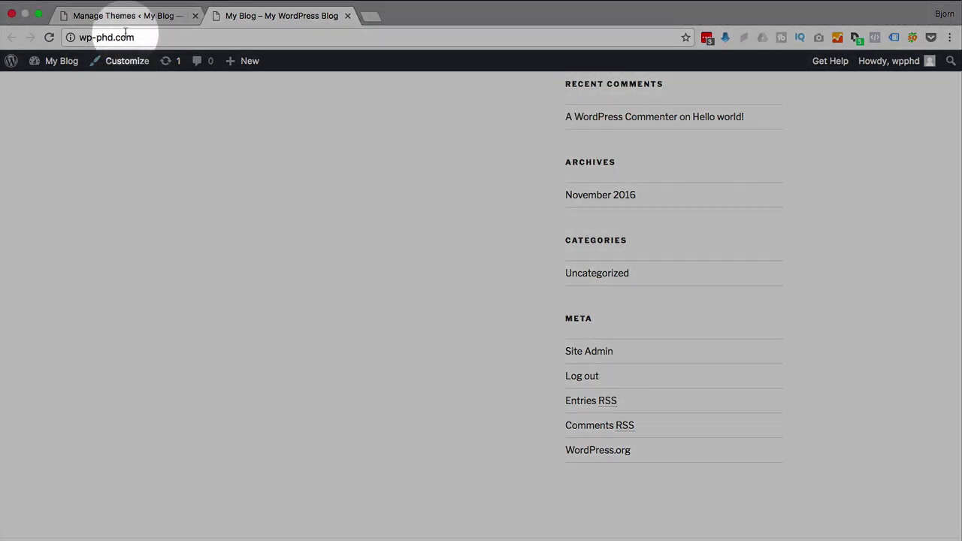
{"action": "left_click", "coordinate": [121, 16]}
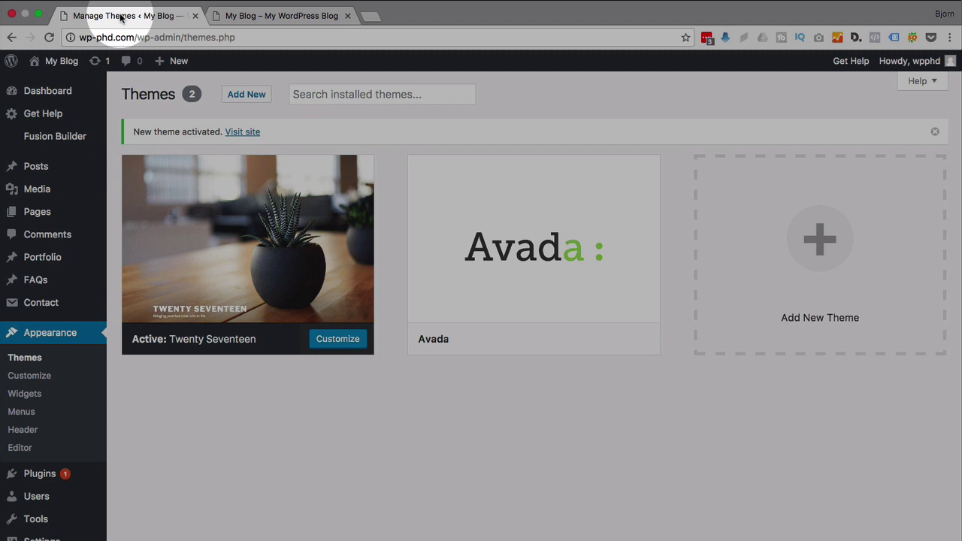
Step: Open Customize for Twenty Seventeen and scroll the preview to the Archives and Meta widgets
{"action": "left_click", "coordinate": [62, 329]}
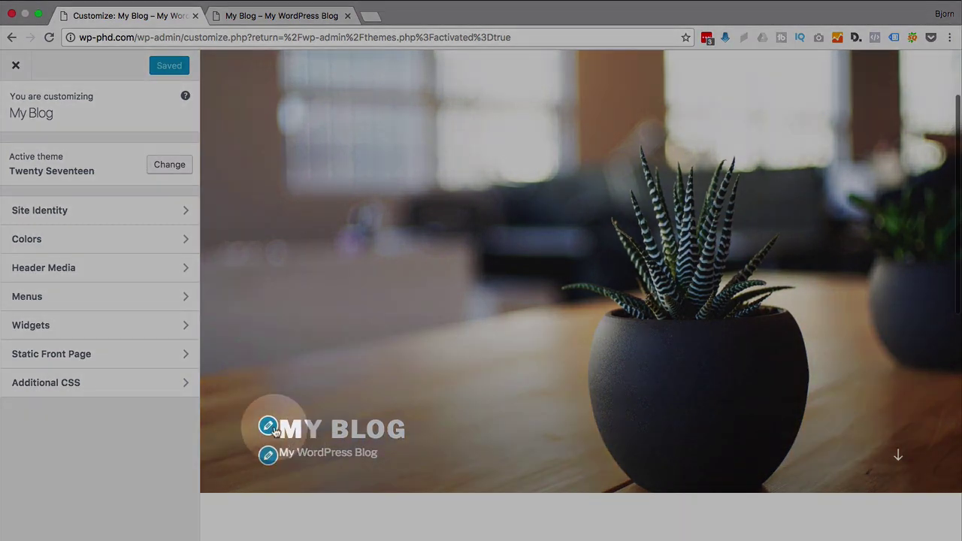
{"action": "scroll", "coordinate": [285, 447], "scroll_direction": "down", "scroll_amount": 5}
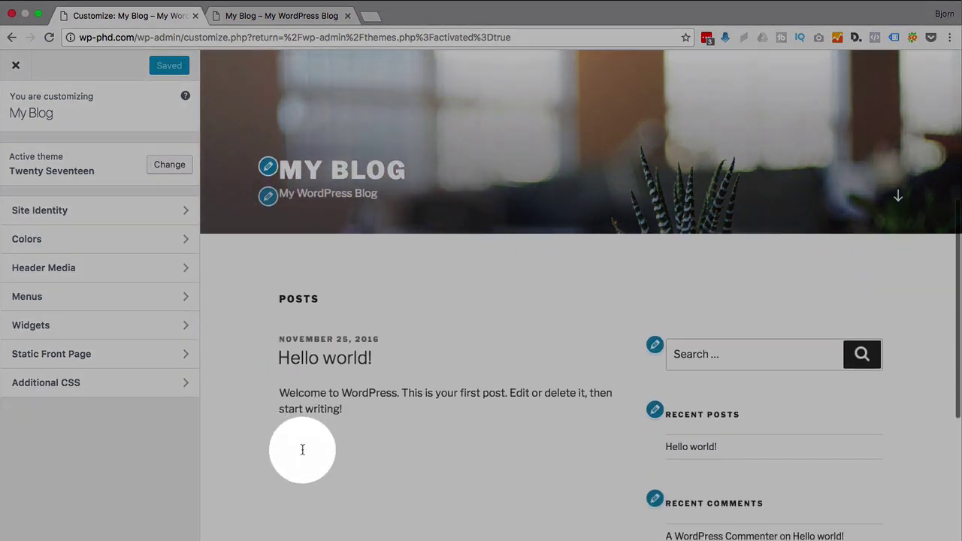
{"action": "scroll", "coordinate": [665, 402], "scroll_direction": "down", "scroll_amount": 10}
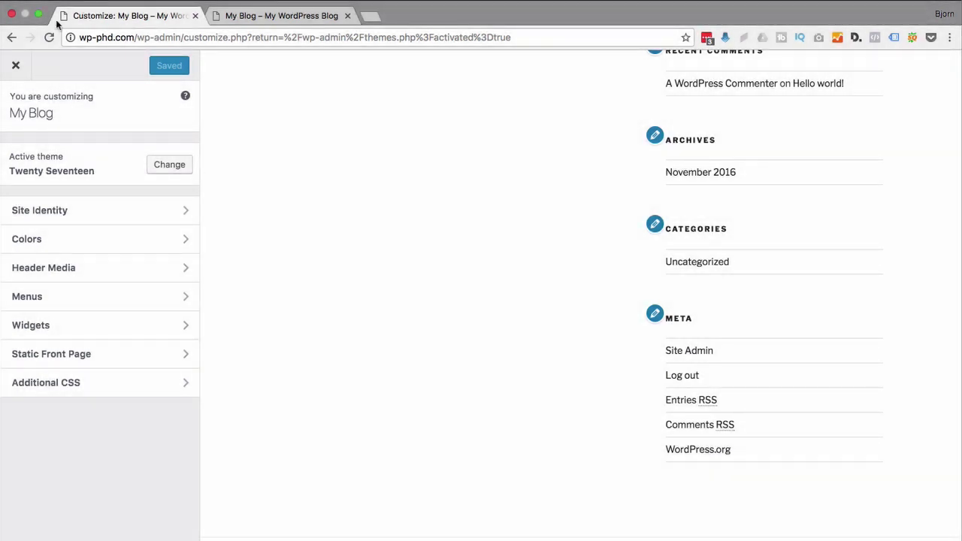
Step: Close the Customizer, open footer.php in Appearance > Editor, then view the live blog
{"action": "left_click", "coordinate": [17, 66]}
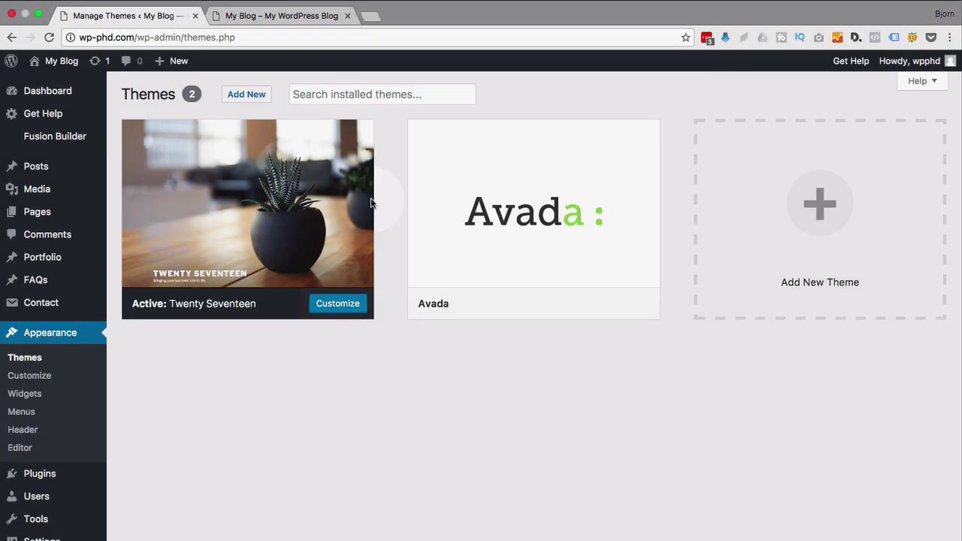
{"action": "mouse_move", "coordinate": [87, 285]}
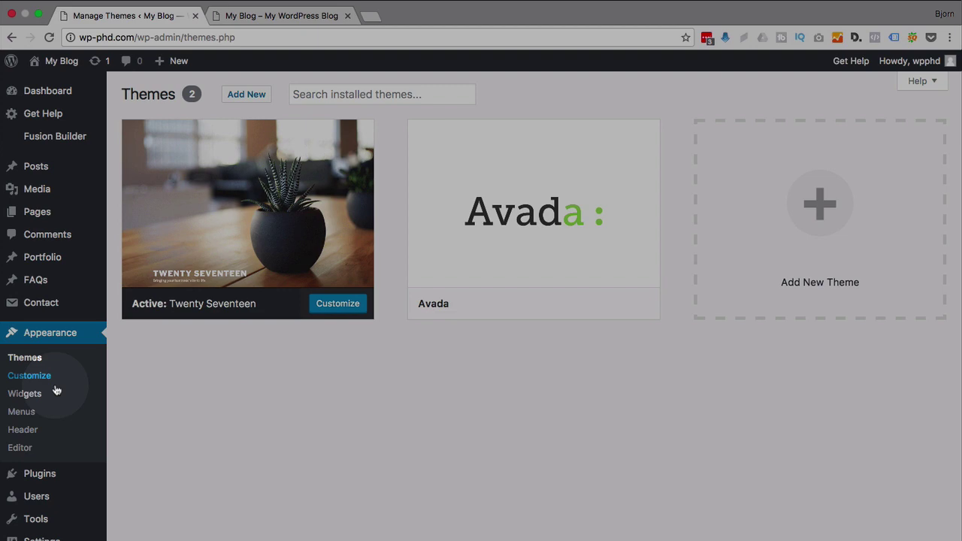
{"action": "left_click", "coordinate": [21, 449]}
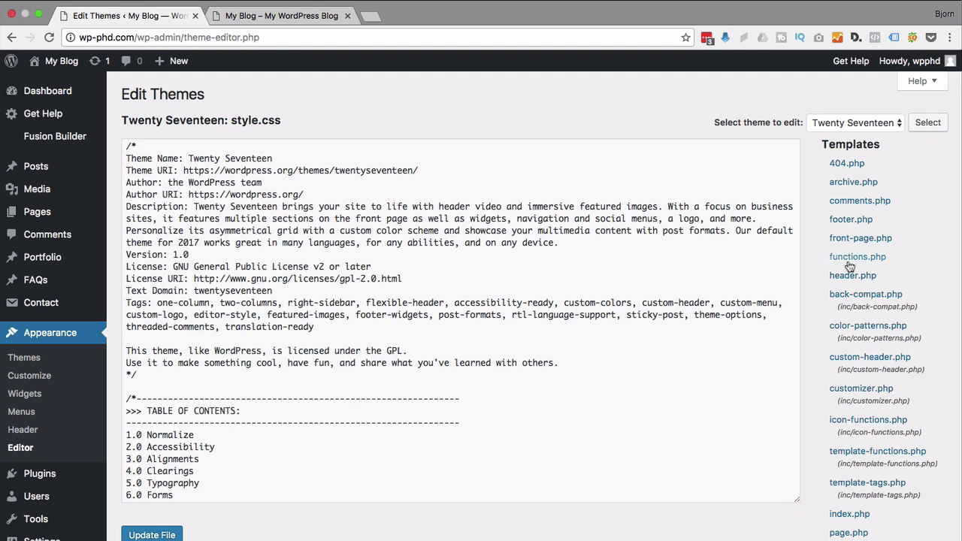
{"action": "key", "text": "super+f"}
{"action": "type", "text": "footer"}
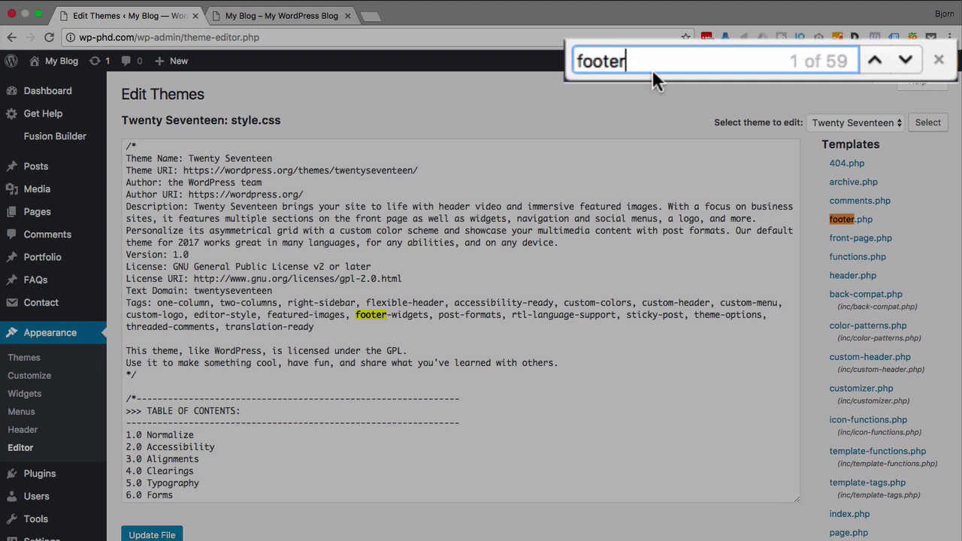
{"action": "type", "text": ".php"}
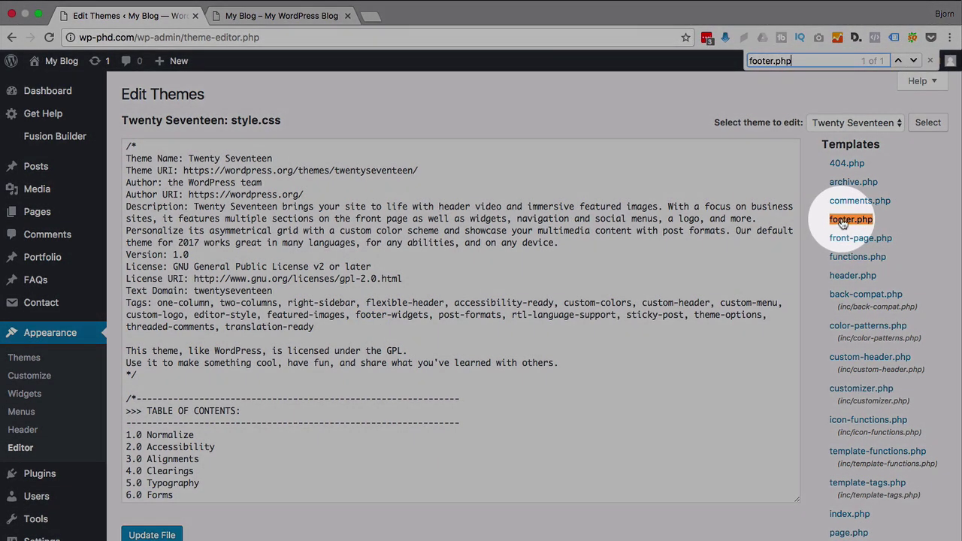
{"action": "left_click", "coordinate": [843, 221]}
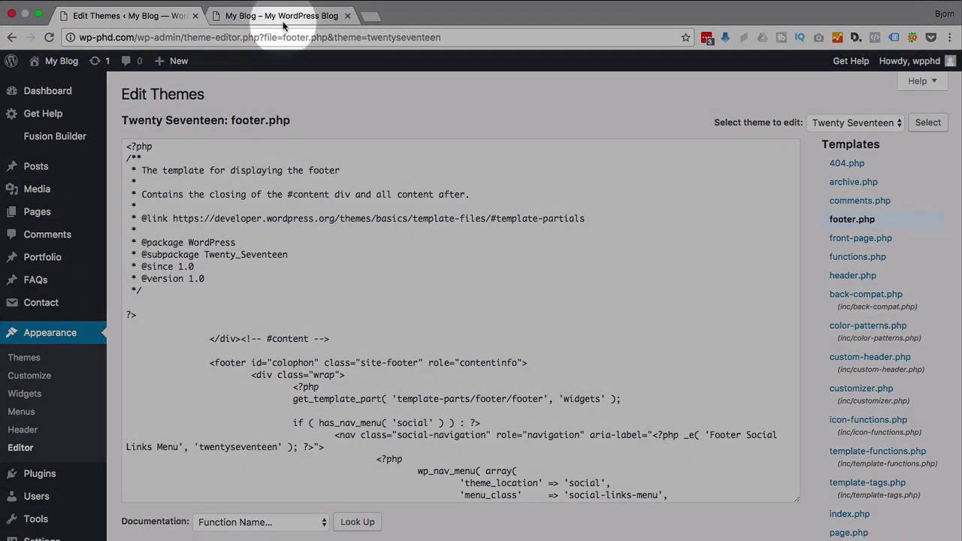
{"action": "left_click", "coordinate": [282, 15]}
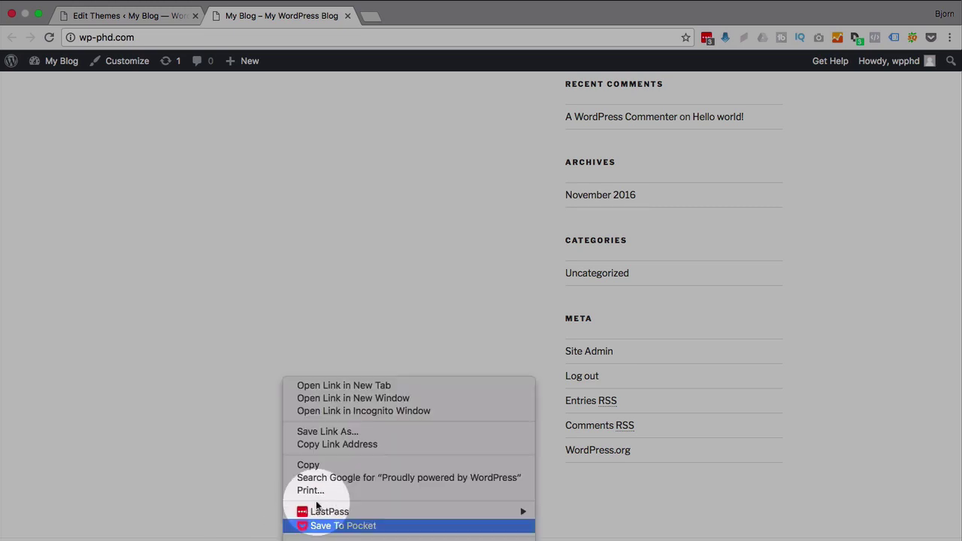
Step: Copy the 'Proudly powered by WordPress' credit and search footer.php for it, finding no match
{"action": "left_click", "coordinate": [315, 464]}
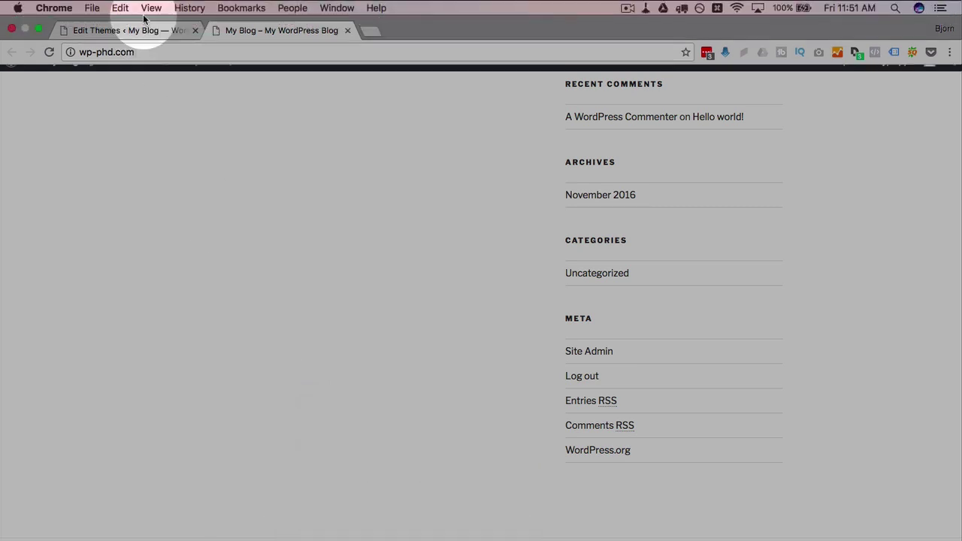
{"action": "left_click", "coordinate": [145, 28]}
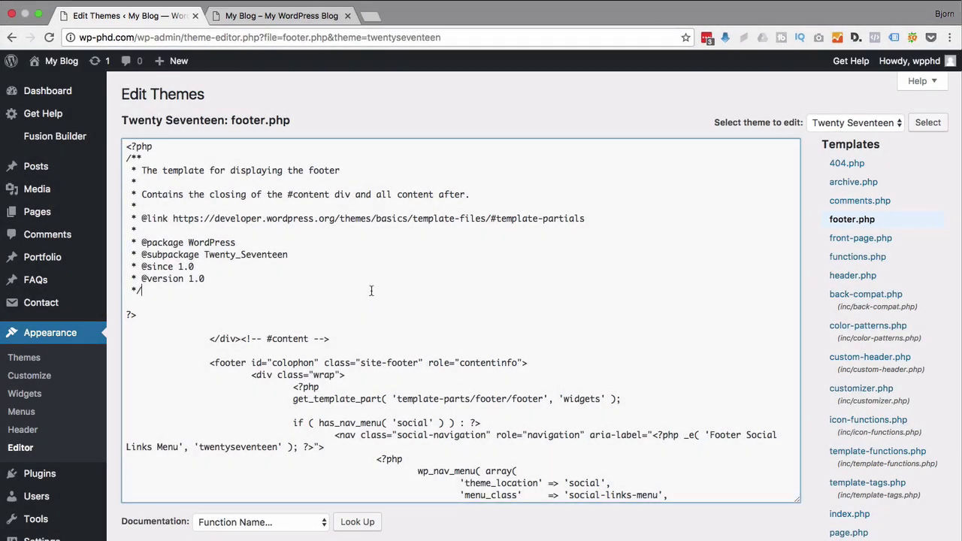
{"action": "key", "text": "super+f"}
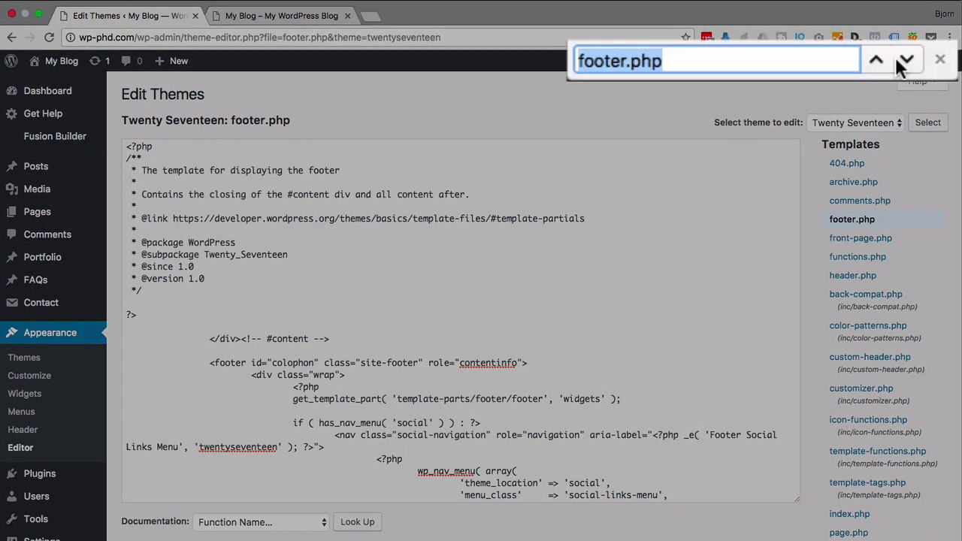
{"action": "key", "text": "super+v"}
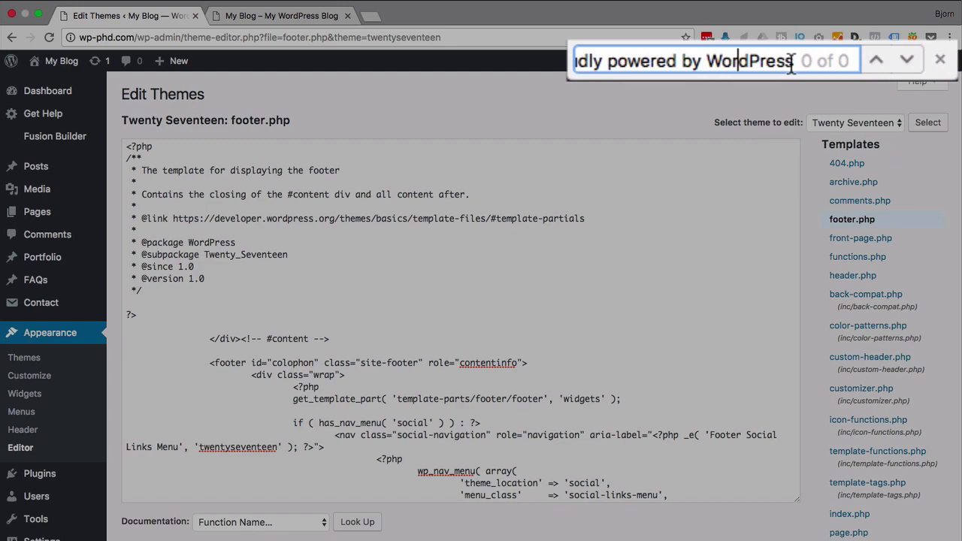
{"action": "key", "text": "BackSpace"}
{"action": "key", "text": "BackSpace"}
{"action": "key", "text": "BackSpace"}
{"action": "key", "text": "BackSpace"}
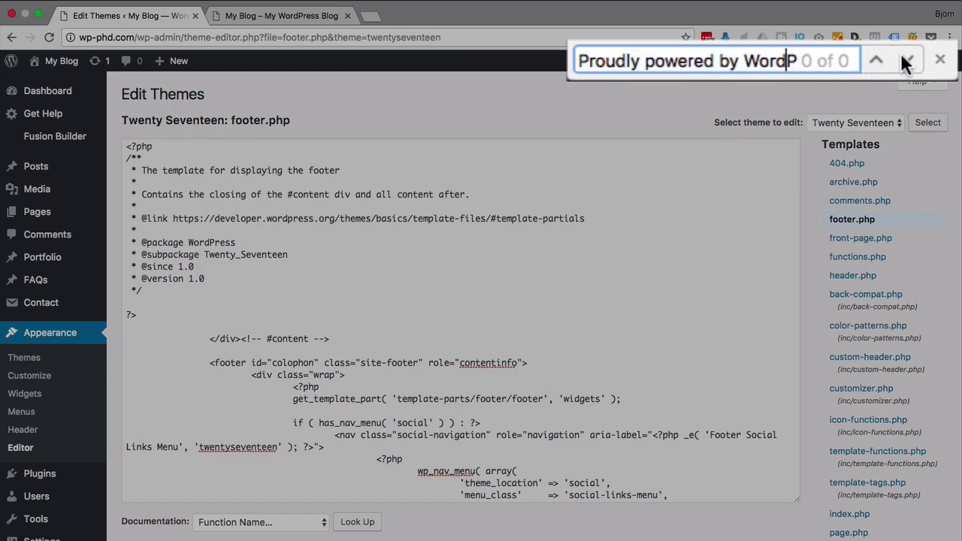
{"action": "left_click", "coordinate": [541, 279]}
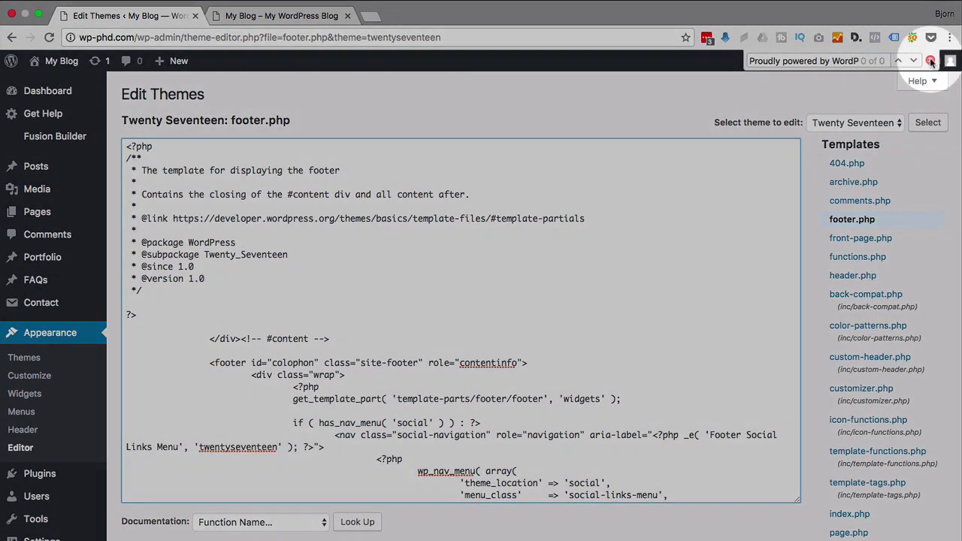
{"action": "left_click", "coordinate": [930, 60]}
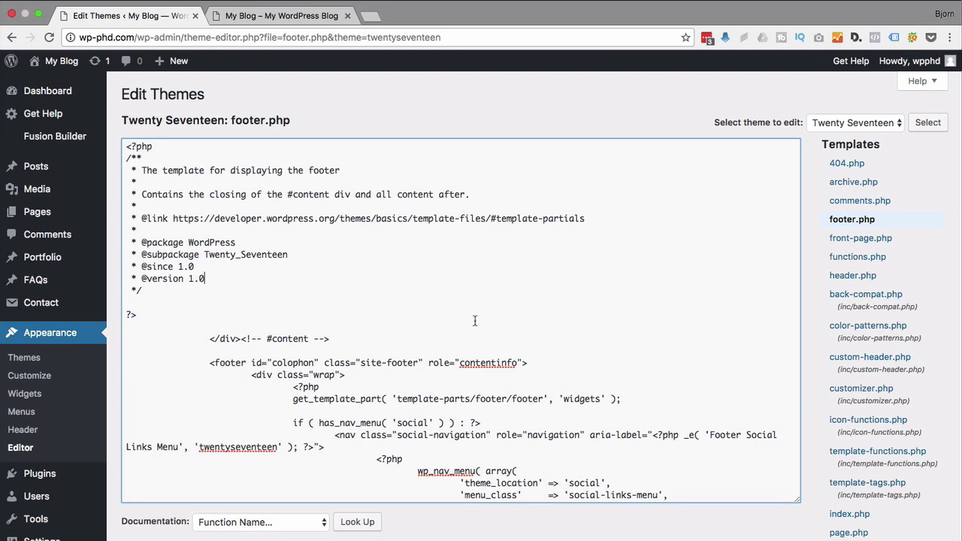
{"action": "scroll", "coordinate": [474, 321], "scroll_direction": "down", "scroll_amount": 5}
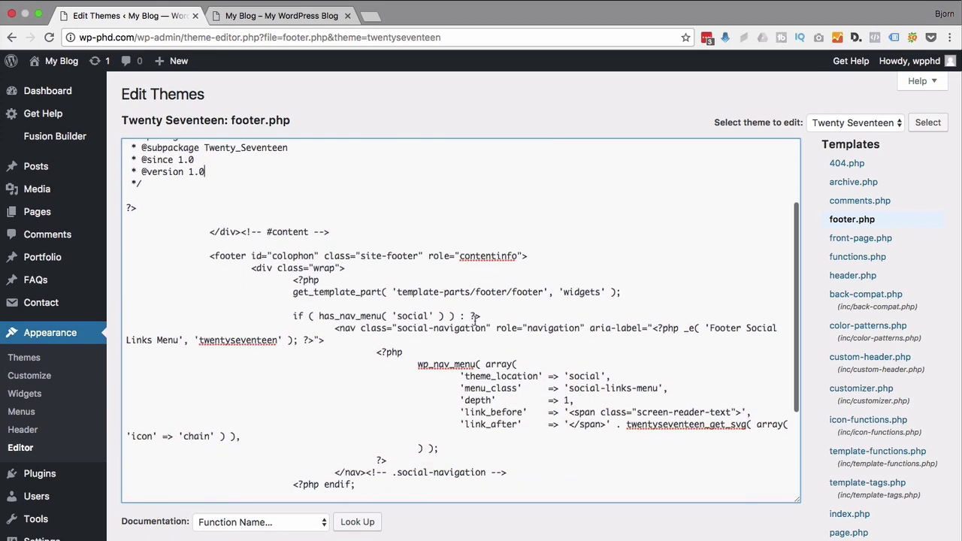
{"action": "scroll", "coordinate": [474, 320], "scroll_direction": "down", "scroll_amount": 3}
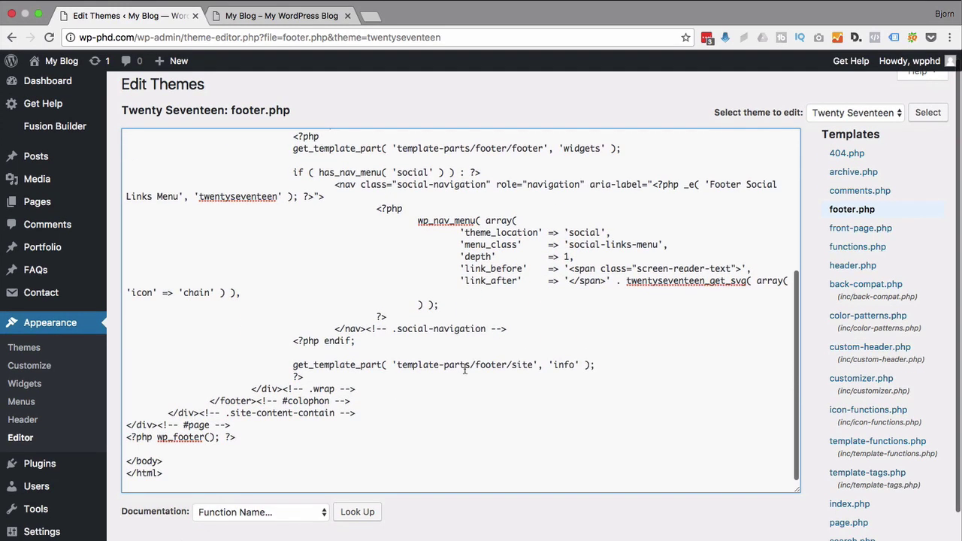
{"action": "scroll", "coordinate": [343, 444], "scroll_direction": "up", "scroll_amount": 5}
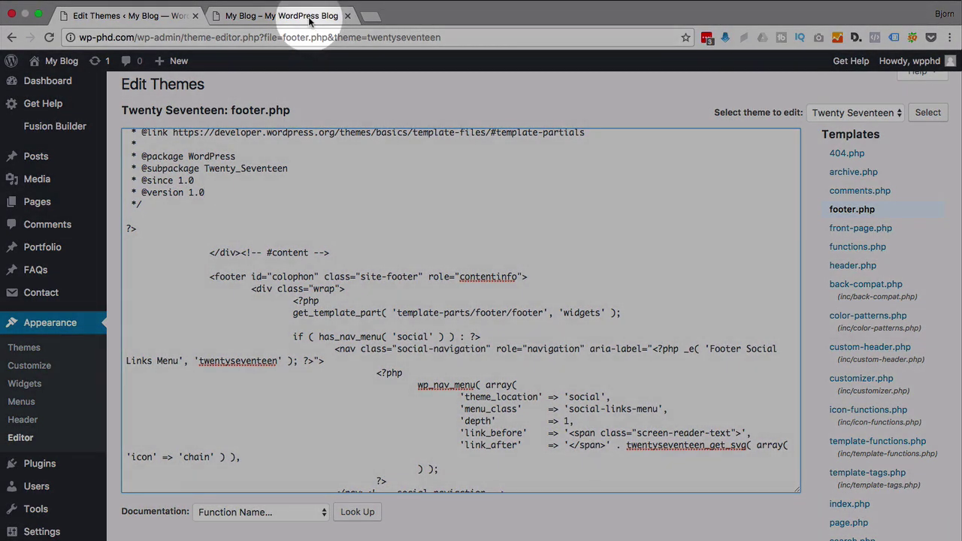
Step: Inspect the live blog's footer credit link in Chrome DevTools
{"action": "left_click", "coordinate": [281, 15]}
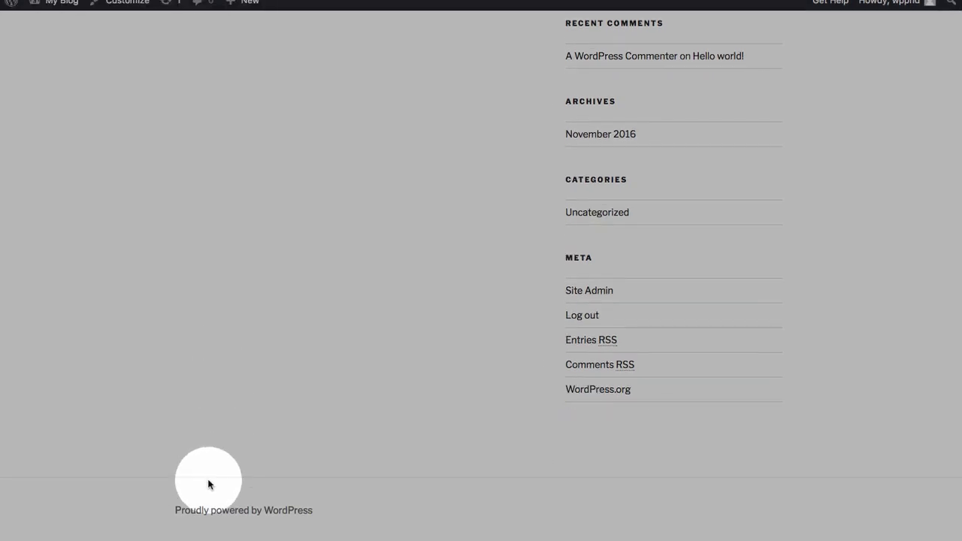
{"action": "right_click", "coordinate": [242, 513]}
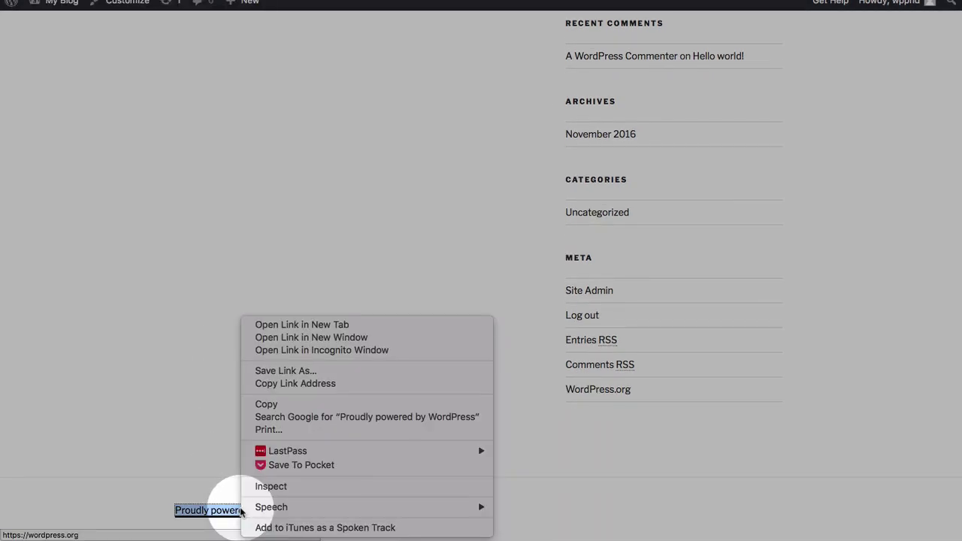
{"action": "left_click", "coordinate": [269, 487]}
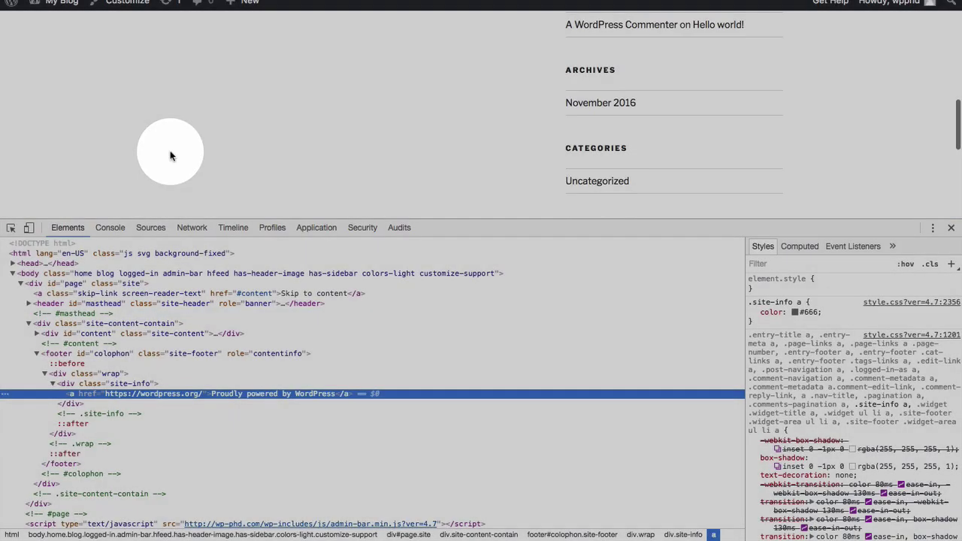
{"action": "scroll", "coordinate": [172, 154], "scroll_direction": "down", "scroll_amount": 6}
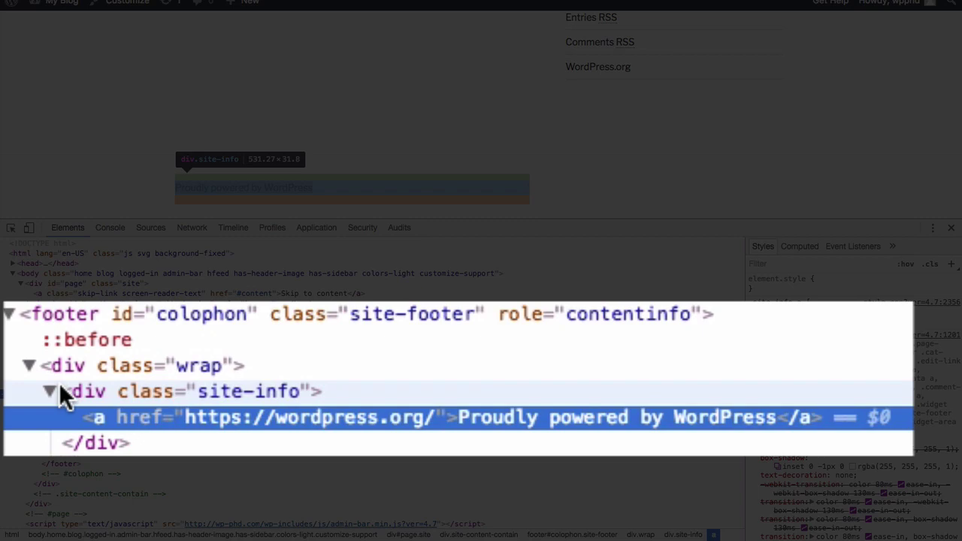
Step: Copy the site-info class name from the footer div's class attribute
{"action": "double_click", "coordinate": [210, 391]}
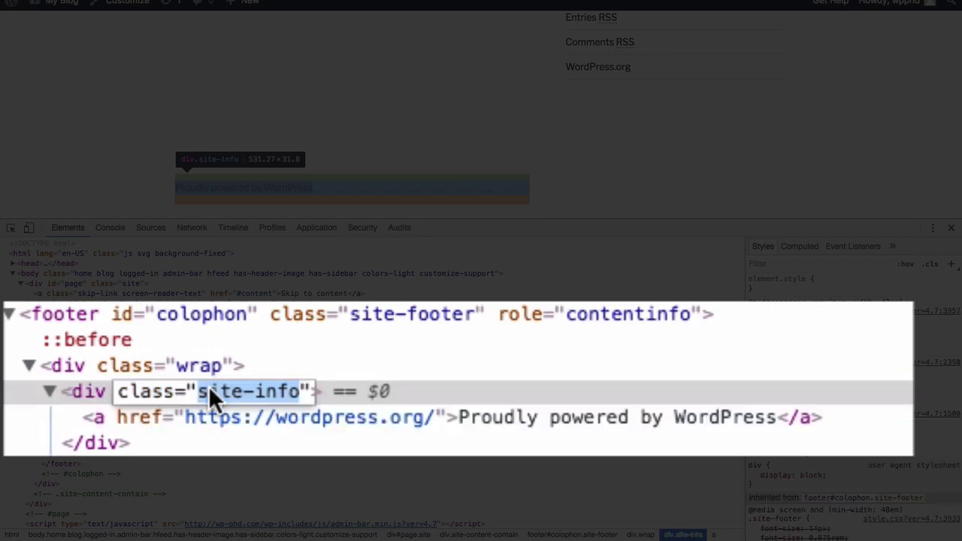
{"action": "right_click", "coordinate": [241, 393]}
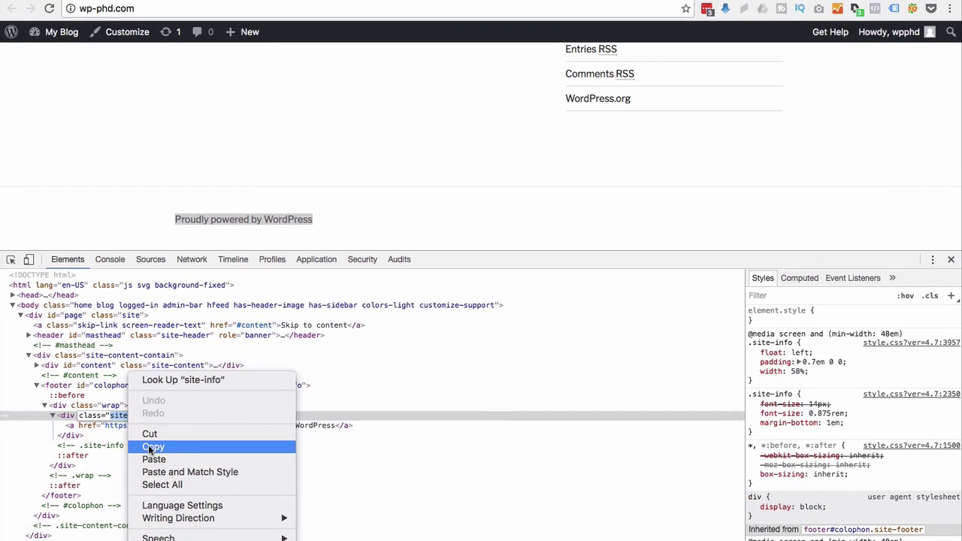
{"action": "left_click", "coordinate": [151, 387]}
Step: Search footer.php for site-info, which finds no match
{"action": "left_click", "coordinate": [128, 15]}
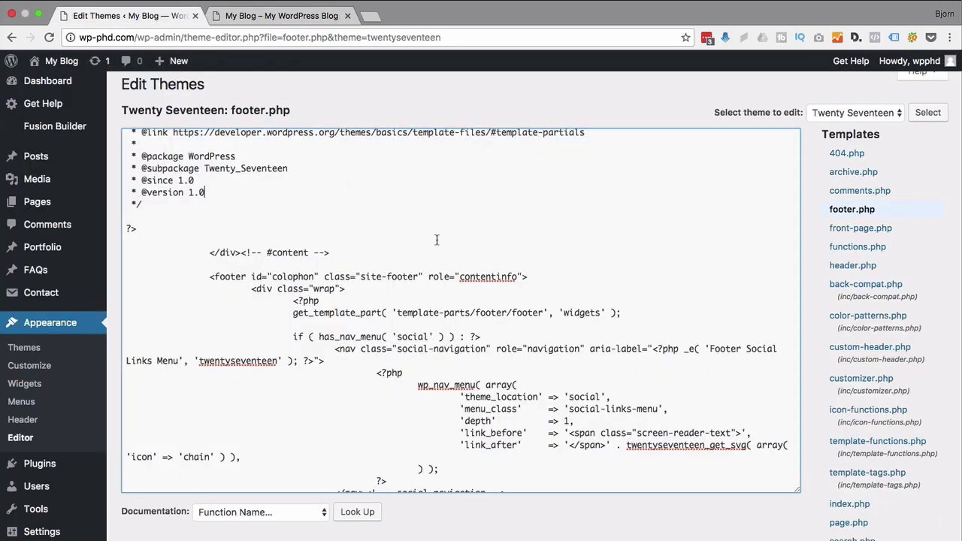
{"action": "key", "text": "super+f"}
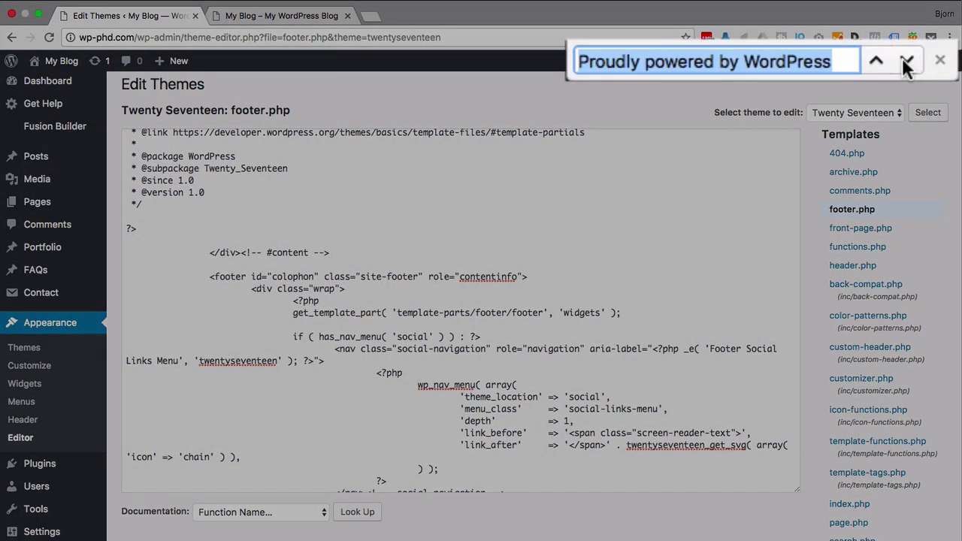
{"action": "key", "text": "super+v"}
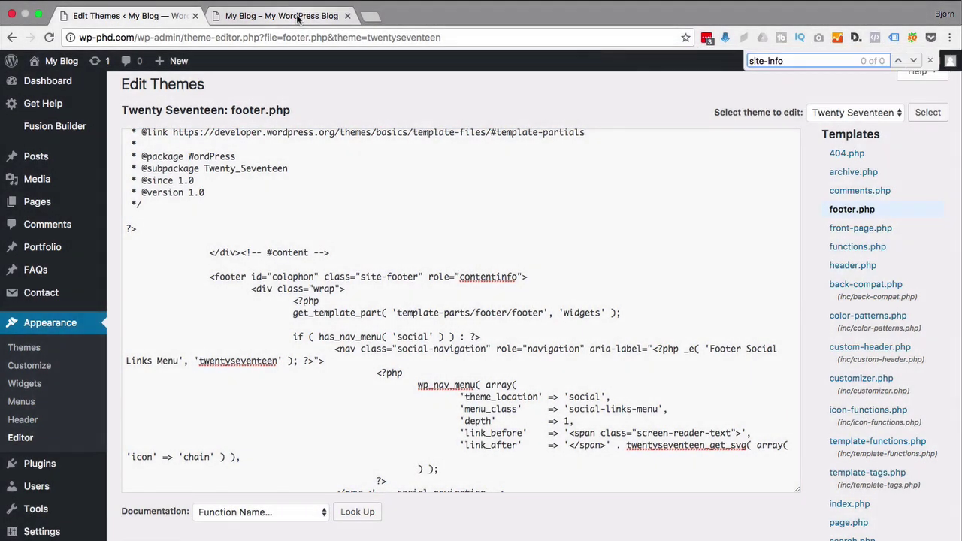
Step: Copy the parent div's wrap class from DevTools and find its div class="wrap" line in footer.php
{"action": "left_click", "coordinate": [282, 15]}
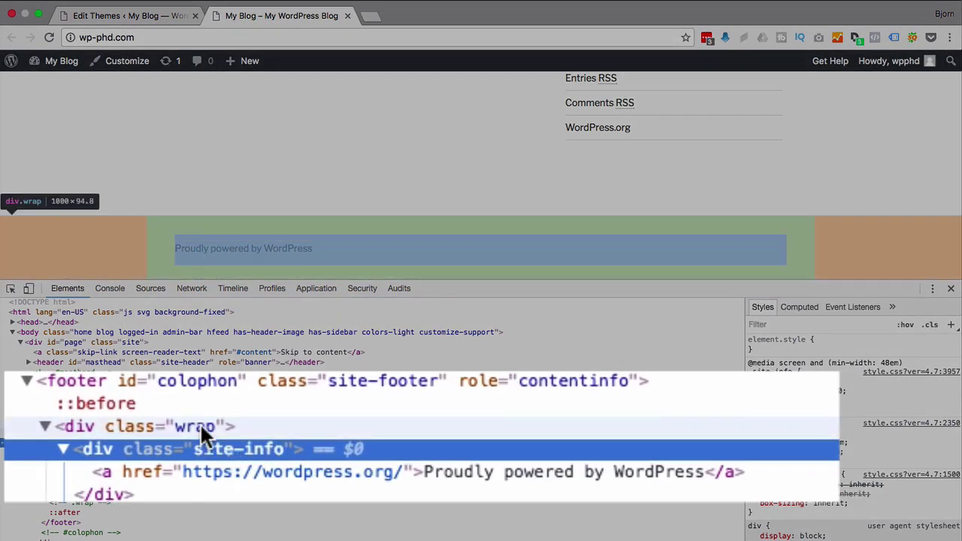
{"action": "double_click", "coordinate": [109, 431]}
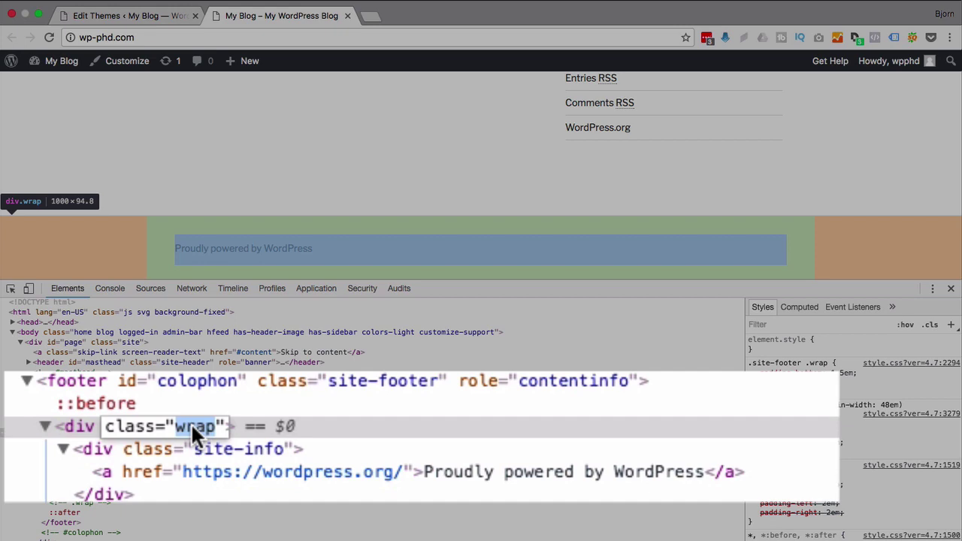
{"action": "right_click", "coordinate": [110, 432]}
{"action": "left_click", "coordinate": [133, 474]}
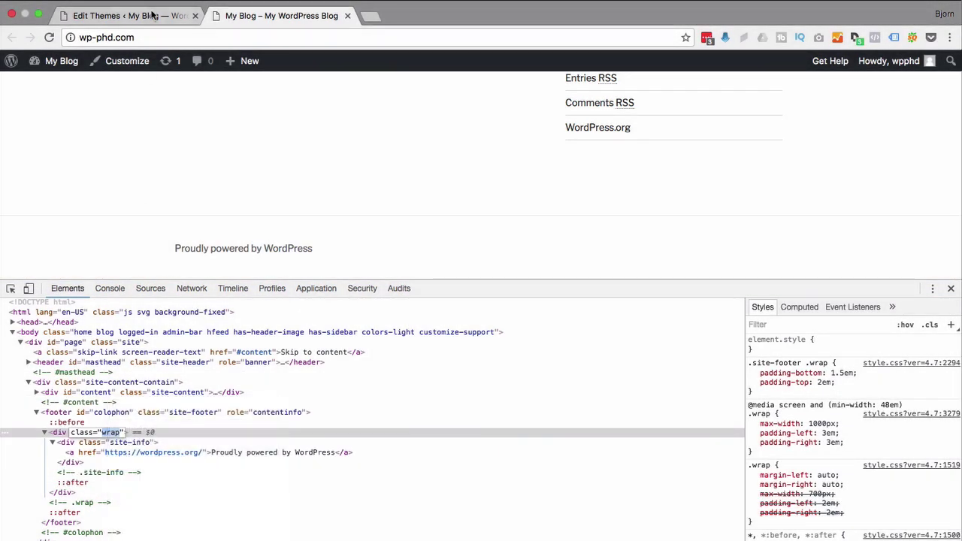
{"action": "left_click", "coordinate": [152, 15]}
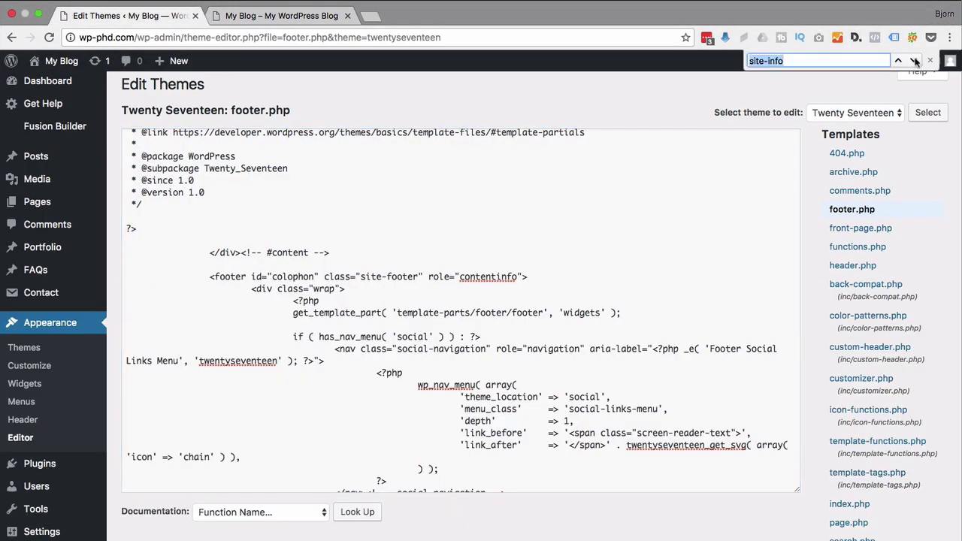
{"action": "key", "text": "super+v"}
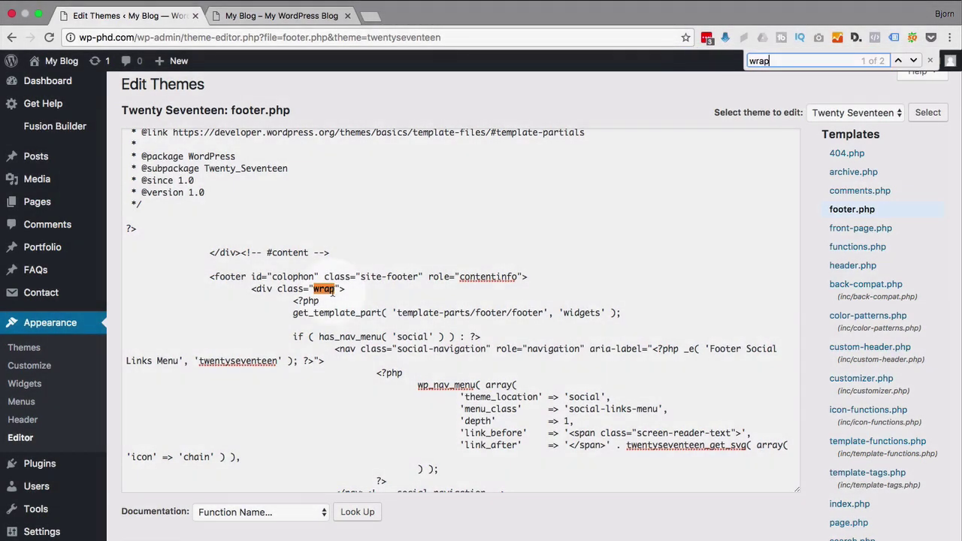
{"action": "left_click_drag", "start_coordinate": [345, 290], "coordinate": [251, 302]}
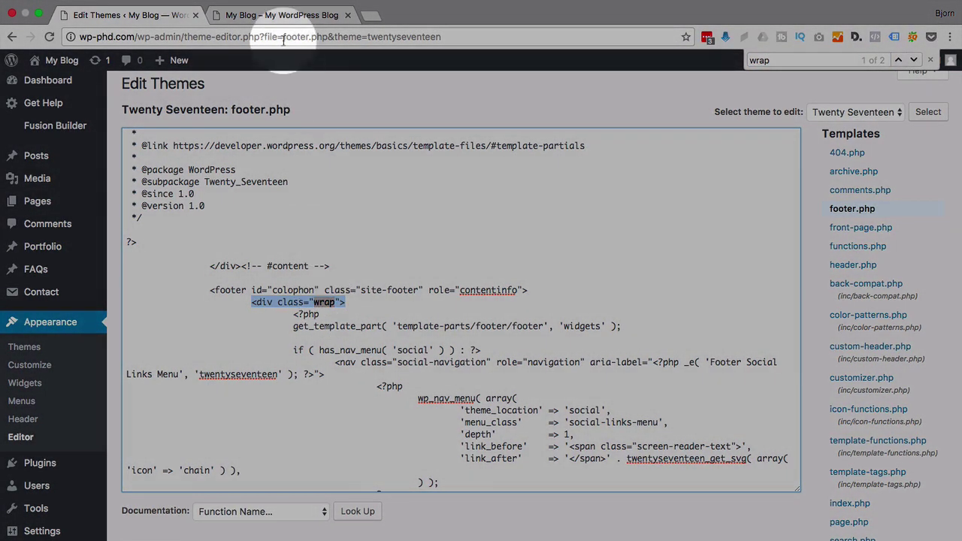
{"action": "left_click", "coordinate": [281, 15]}
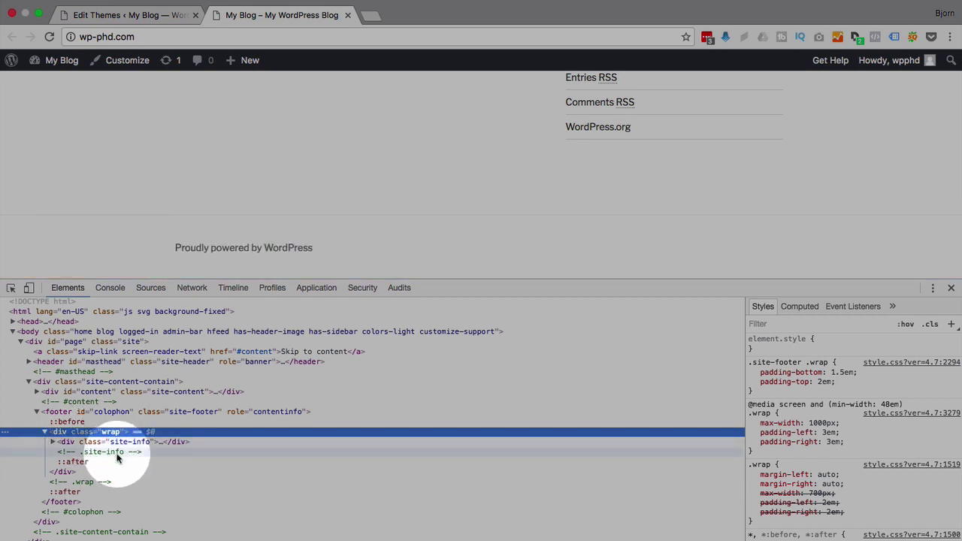
Step: In footer.php, select the wrap block down to </div><!-- .wrap --> and highlight 'widgets' in the first get_template_part call
{"action": "left_click", "coordinate": [155, 16]}
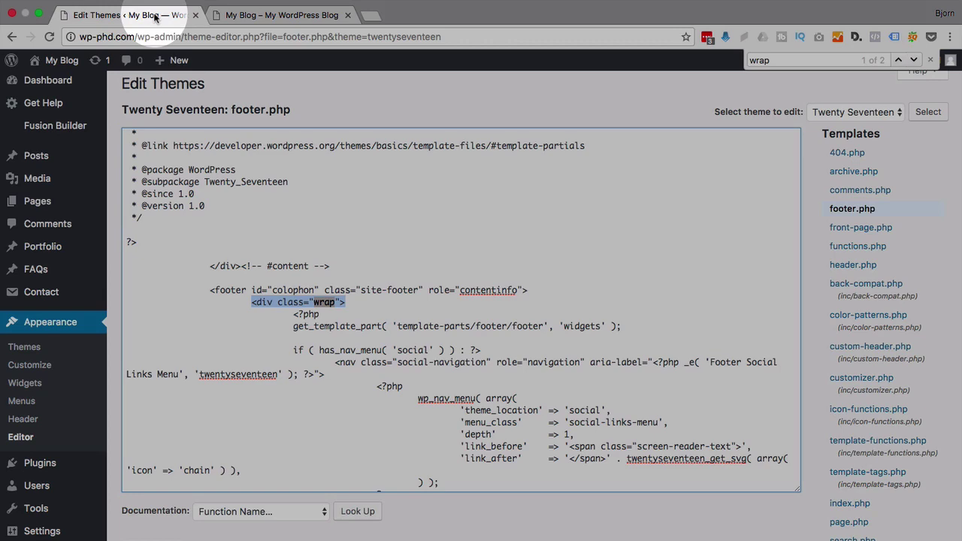
{"action": "left_click_drag", "start_coordinate": [253, 302], "coordinate": [361, 439]}
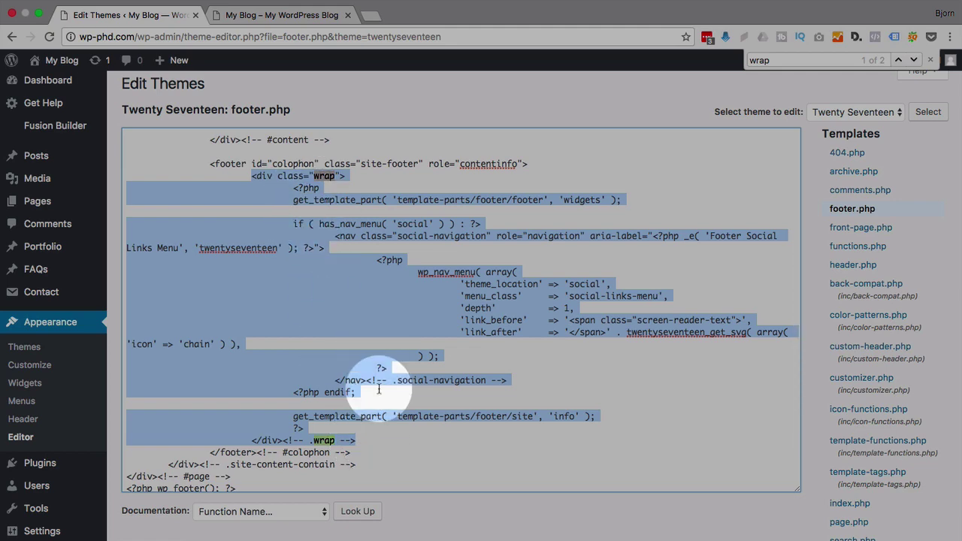
{"action": "left_click_drag", "start_coordinate": [379, 389], "coordinate": [379, 389]}
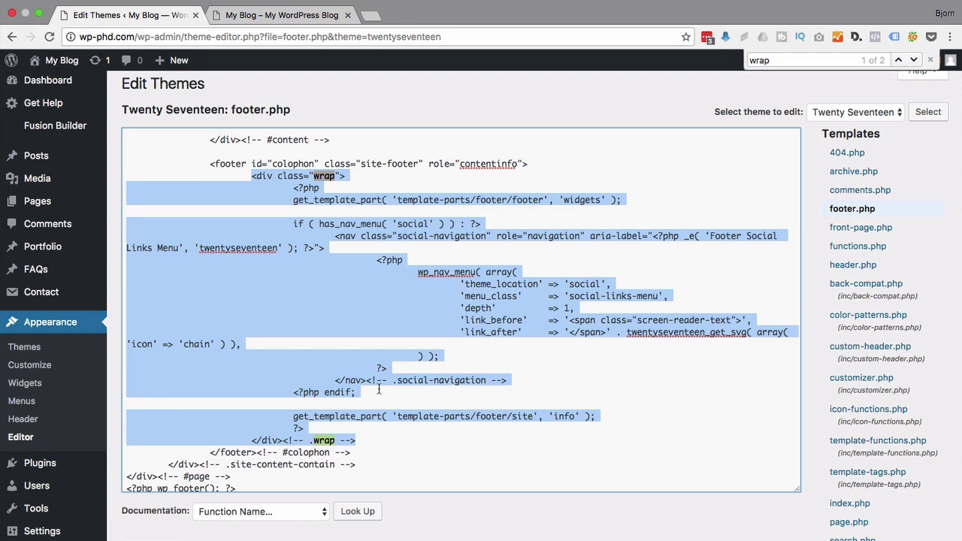
{"action": "left_click", "coordinate": [361, 200]}
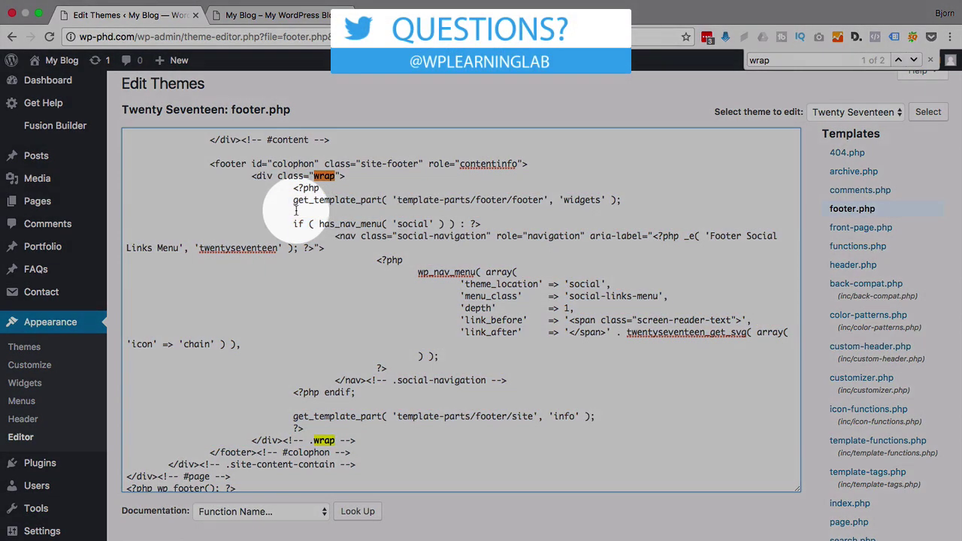
{"action": "left_click_drag", "start_coordinate": [294, 201], "coordinate": [605, 209]}
{"action": "double_click", "coordinate": [583, 200]}
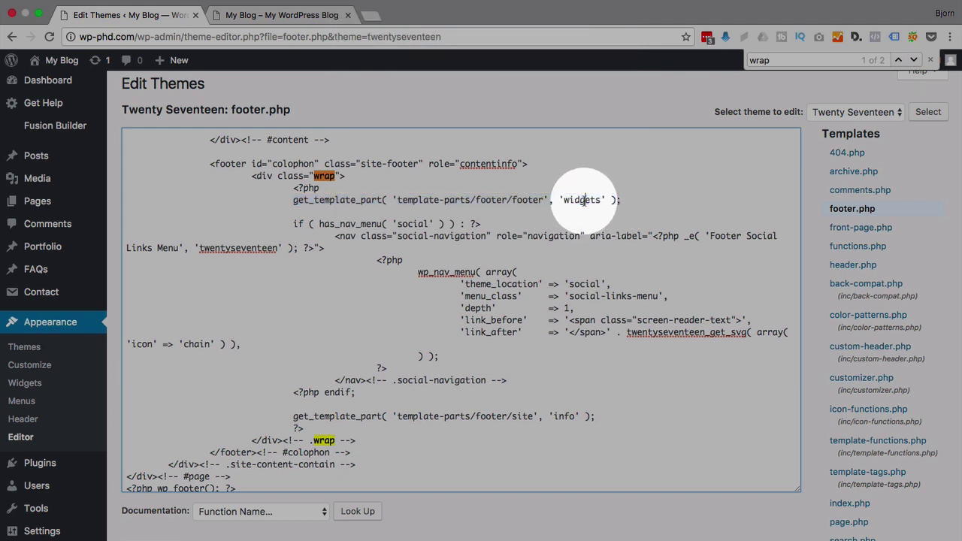
Step: Open Appearance > Widgets in a new tab and expand the empty Footer 1 and Footer 2 areas
{"action": "left_click", "coordinate": [31, 387], "text": "super"}
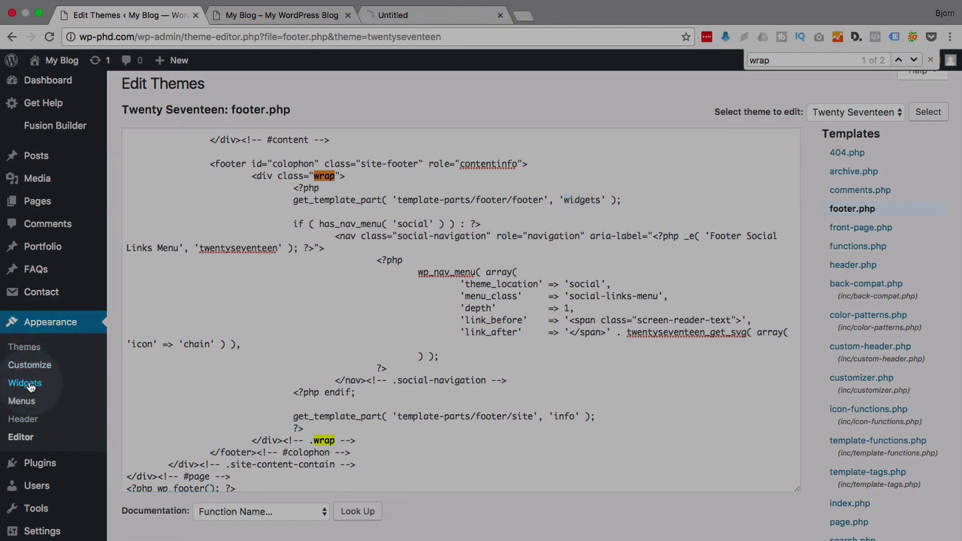
{"action": "left_click", "coordinate": [416, 20]}
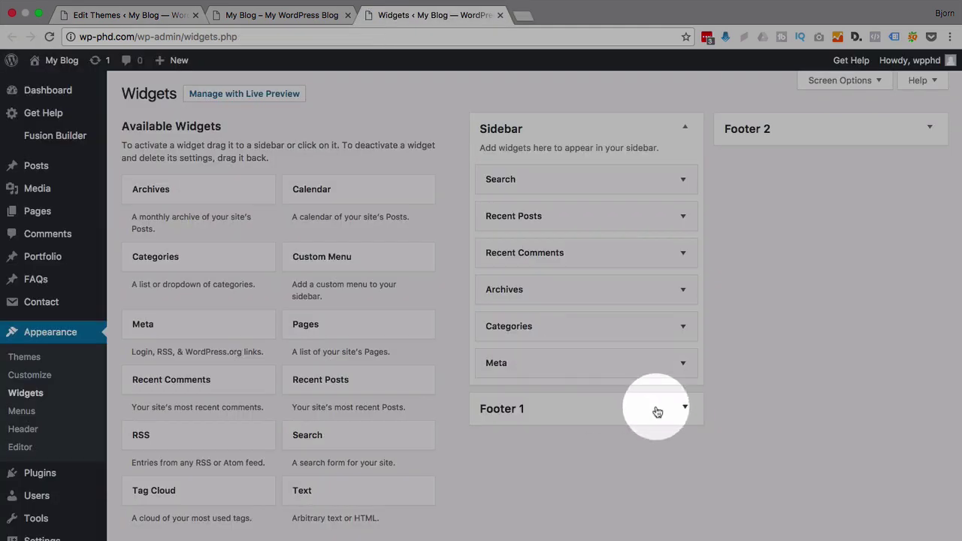
{"action": "left_click", "coordinate": [685, 411]}
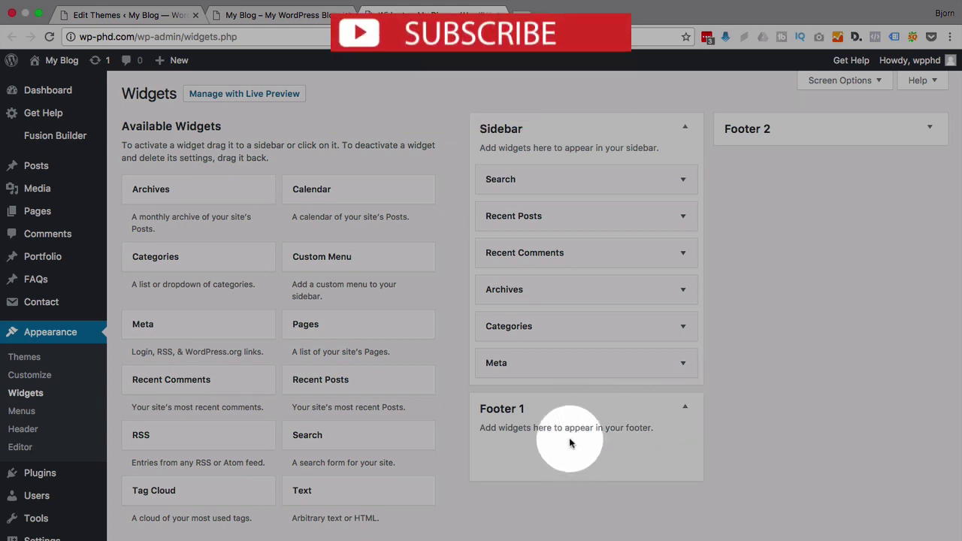
{"action": "left_click", "coordinate": [930, 127]}
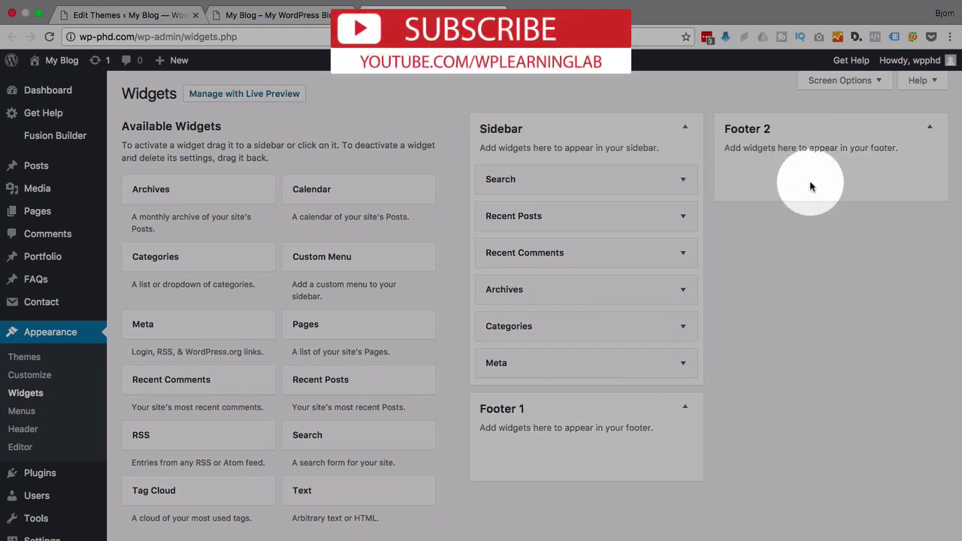
Step: In footer.php, highlight the widgets call, the social navigation block and the site info call in turn
{"action": "left_click", "coordinate": [139, 17]}
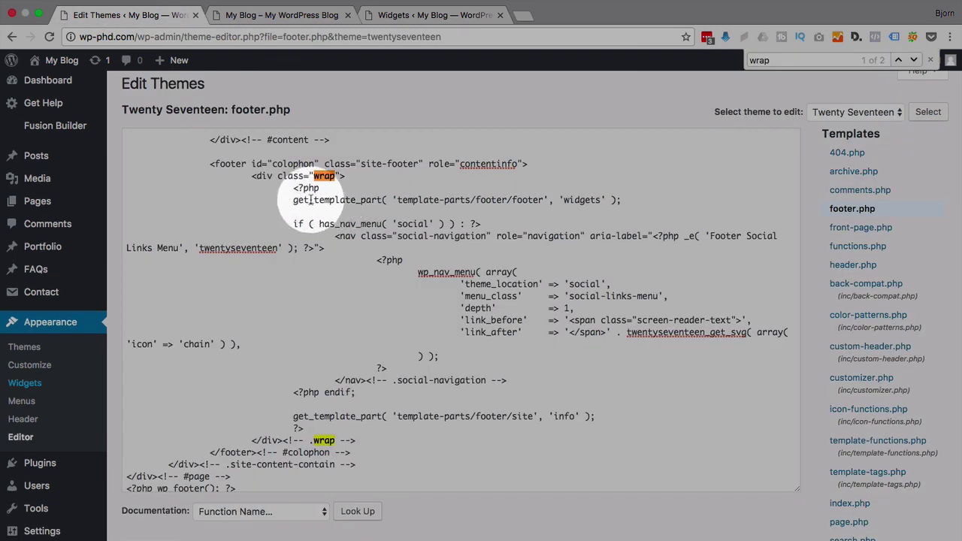
{"action": "left_click_drag", "start_coordinate": [293, 200], "coordinate": [655, 208]}
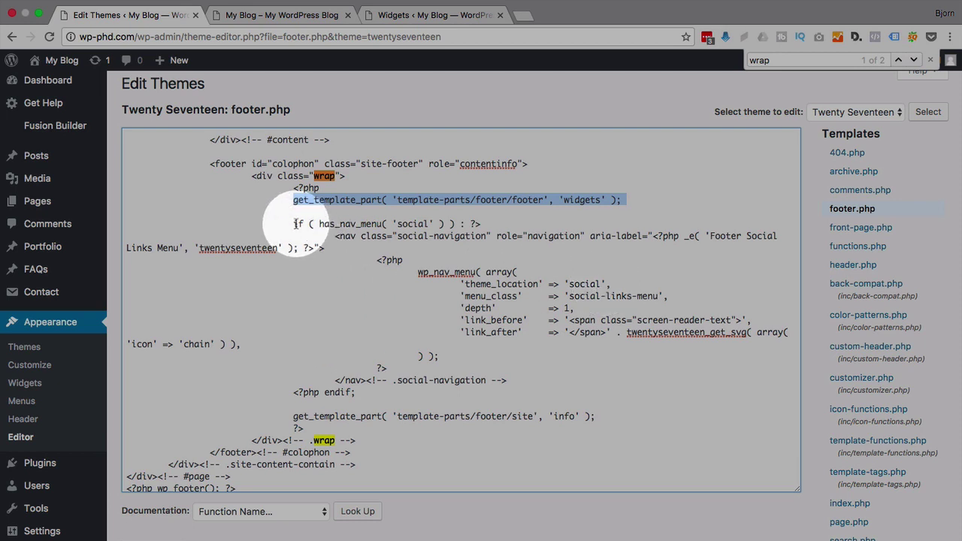
{"action": "left_click_drag", "start_coordinate": [293, 223], "coordinate": [351, 420]}
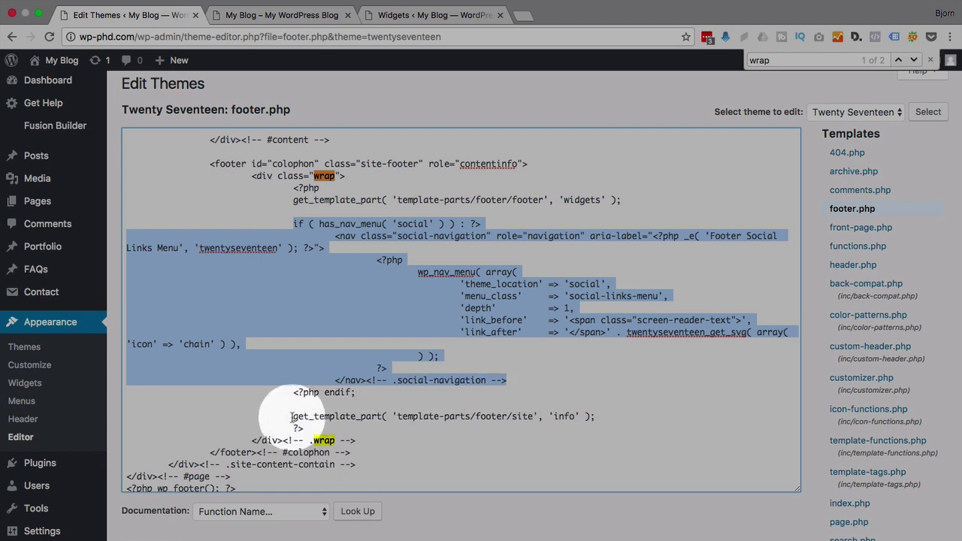
{"action": "left_click_drag", "start_coordinate": [294, 416], "coordinate": [595, 419]}
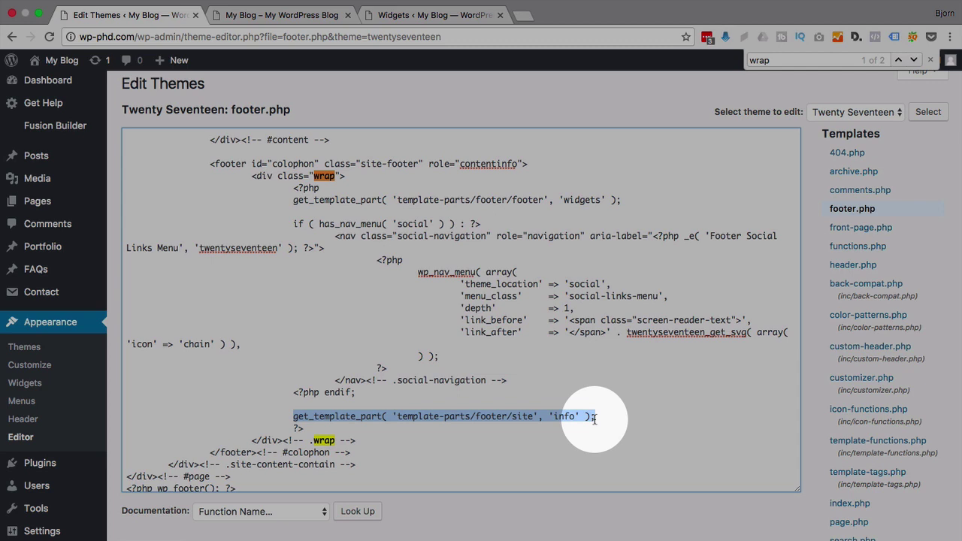
Step: Comment out get_template_part( 'template-parts/footer/site', 'info' ) with // and save footer.php
{"action": "left_click", "coordinate": [293, 417]}
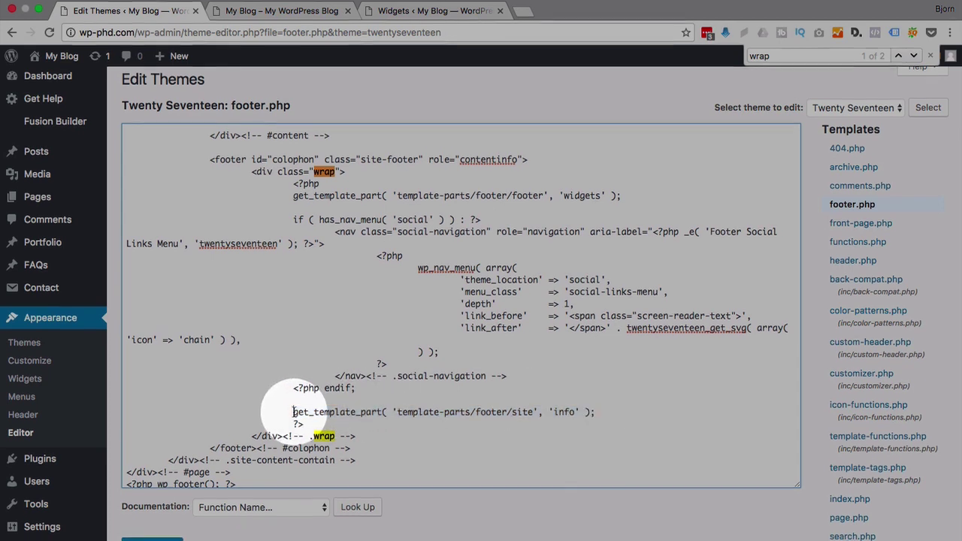
{"action": "type", "text": "//"}
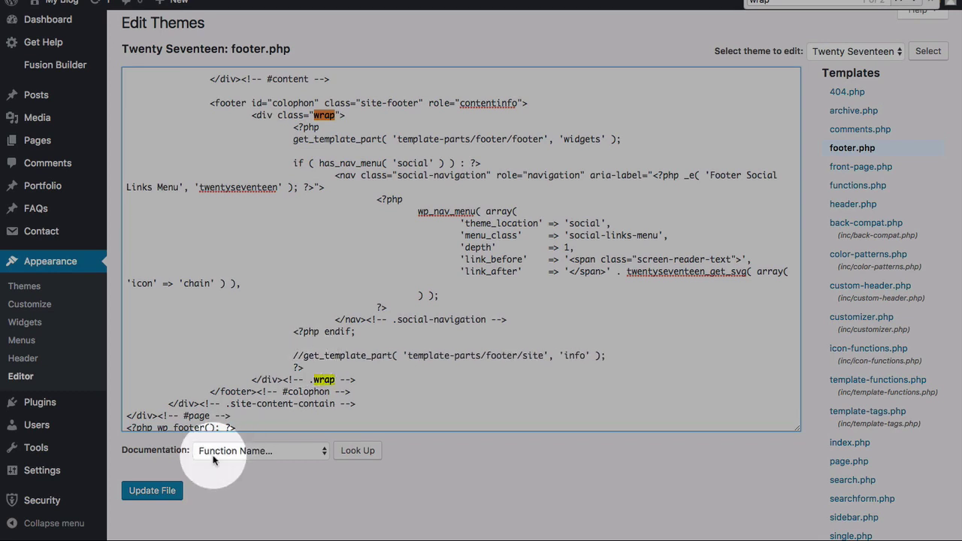
{"action": "left_click", "coordinate": [151, 500]}
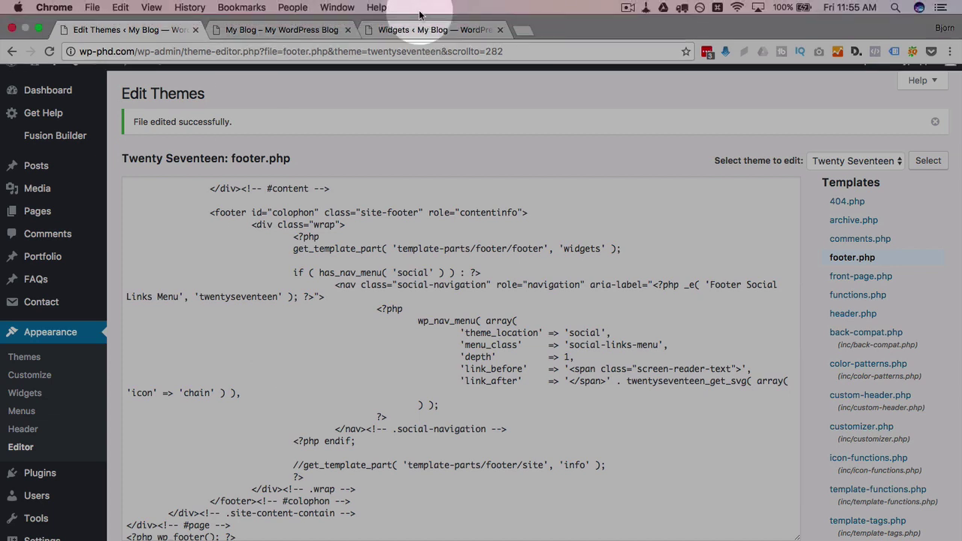
Step: Reload the live blog to check the credit line is gone, and close the DevTools panel
{"action": "left_click", "coordinate": [295, 30]}
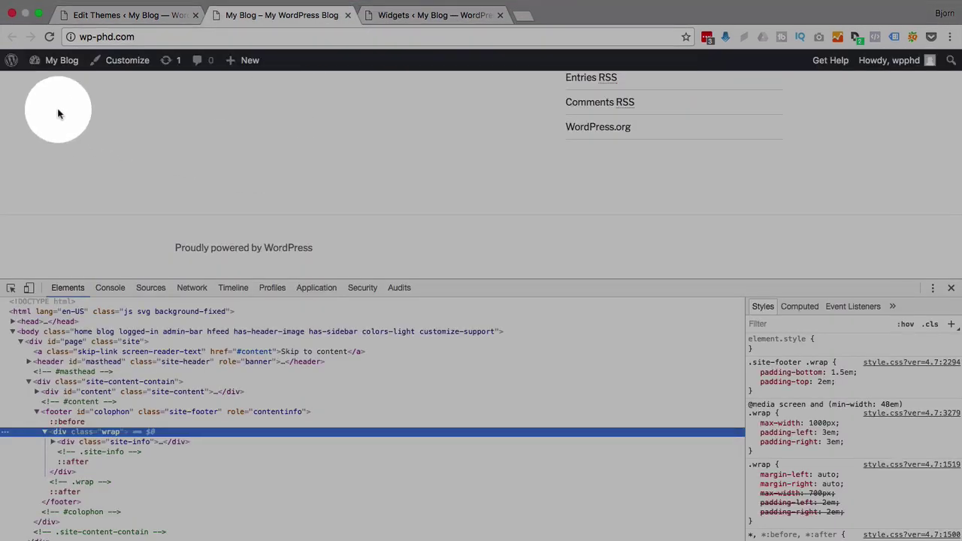
{"action": "left_click", "coordinate": [49, 36]}
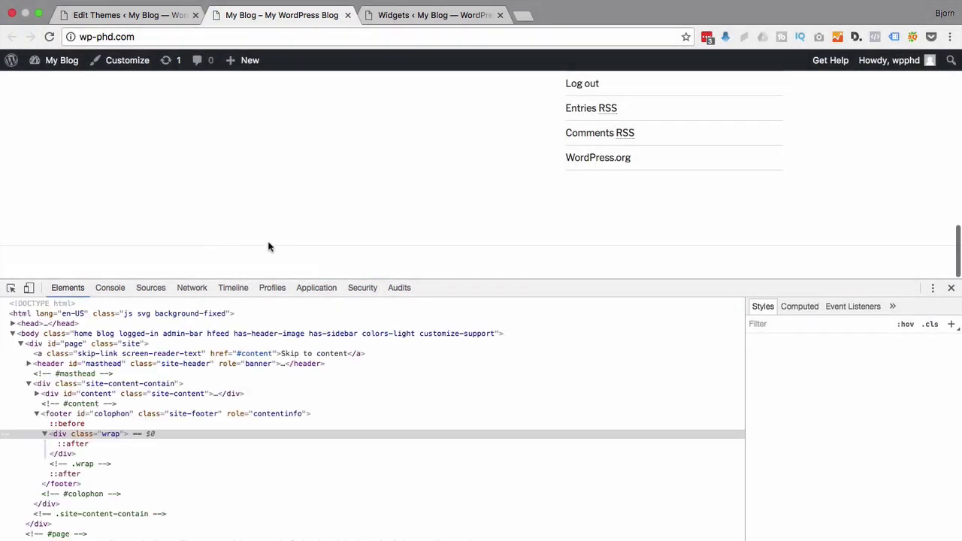
{"action": "left_click", "coordinate": [952, 291]}
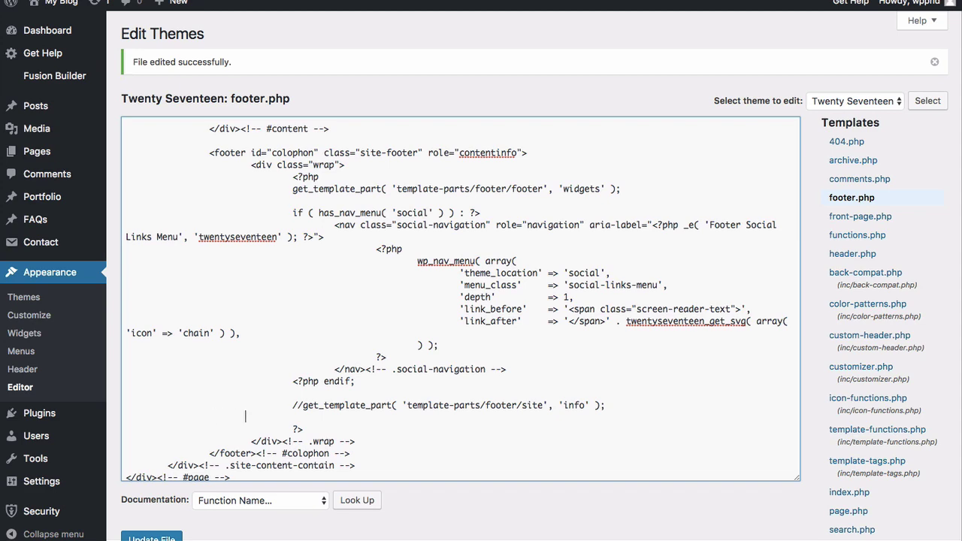
Step: Type echo "Copyright 2017 WP-Phd.com | All Rights Reserved" below the commented call, fixing typos
{"action": "type", "text": "echo \""}
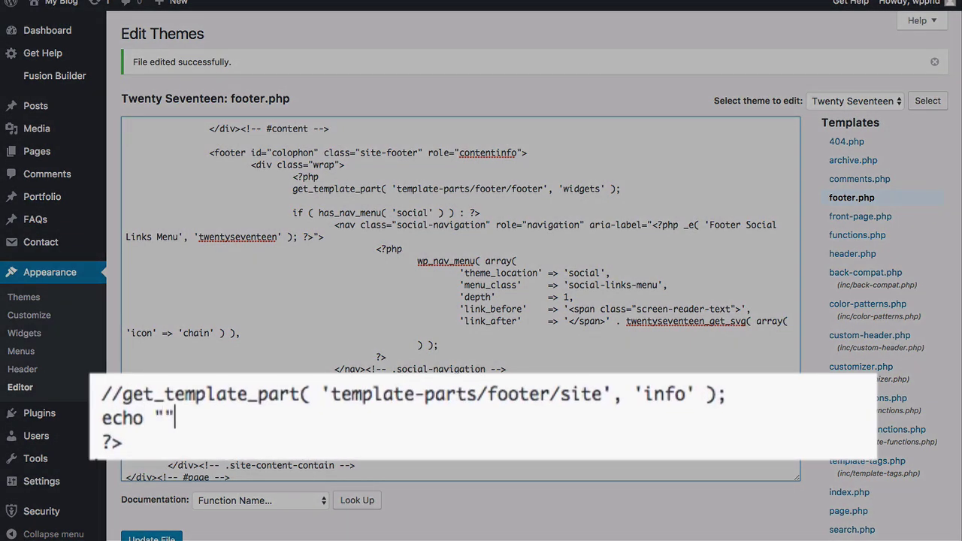
{"action": "type", "text": "Copyright"}
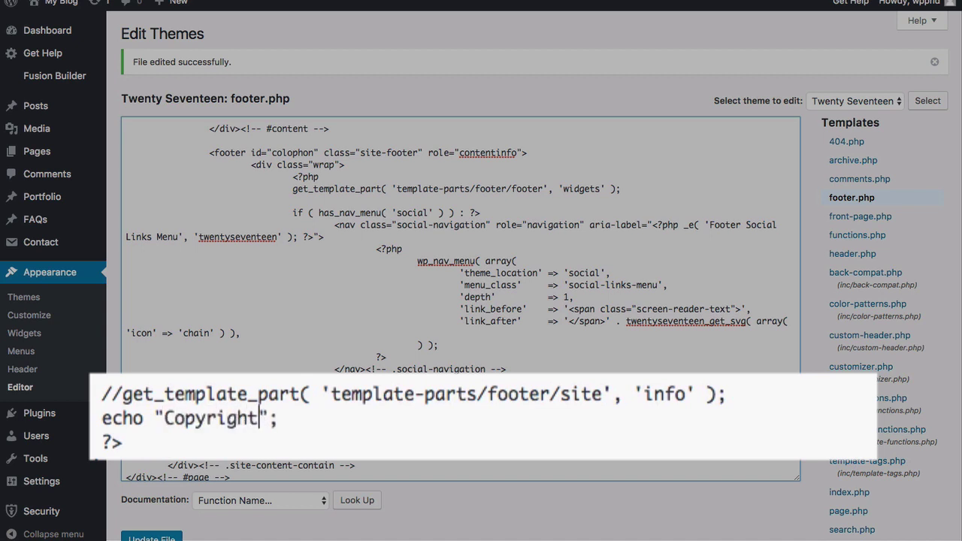
{"action": "type", "text": " 2107"}
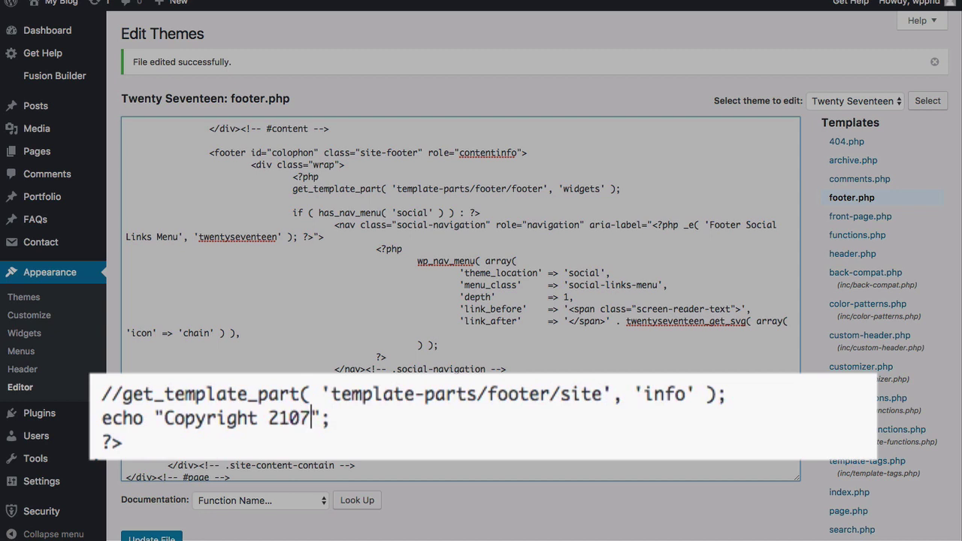
{"action": "key", "text": "BackSpace"}
{"action": "key", "text": "BackSpace"}
{"action": "type", "text": "107"}
{"action": "key", "text": "BackSpace"}
{"action": "key", "text": "BackSpace"}
{"action": "key", "text": "BackSpace"}
{"action": "type", "text": "017 WP0"}
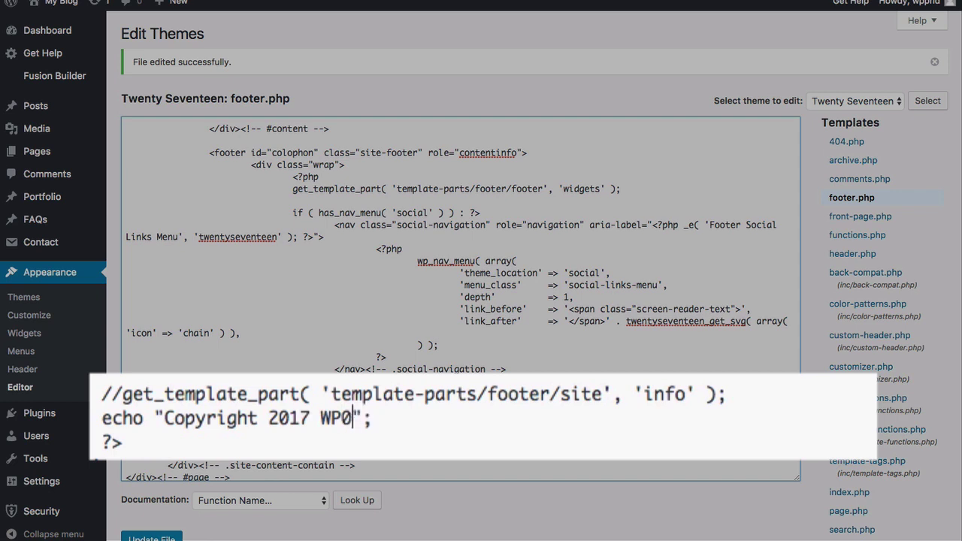
{"action": "key", "text": "BackSpace"}
{"action": "type", "text": "-Phd.com"}
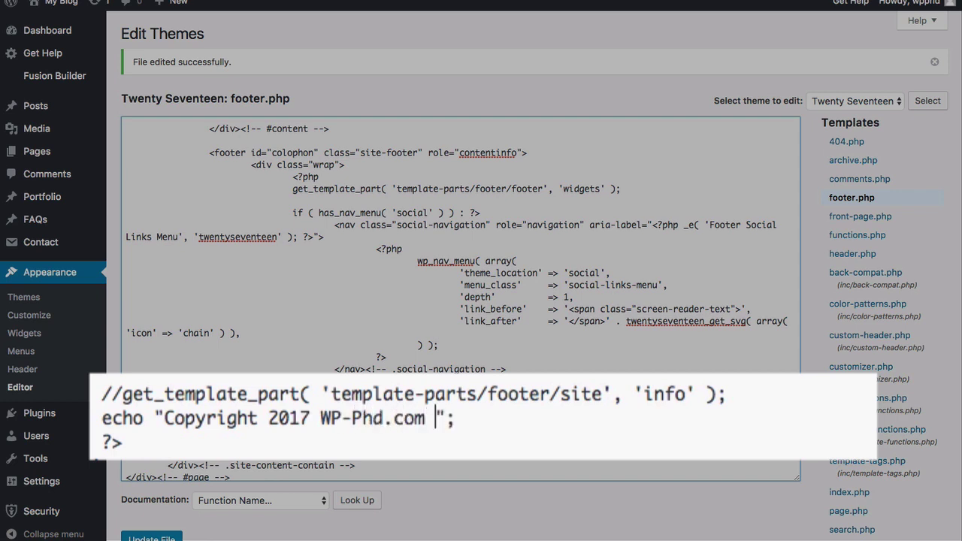
{"action": "type", "text": " | All Rights Reser"}
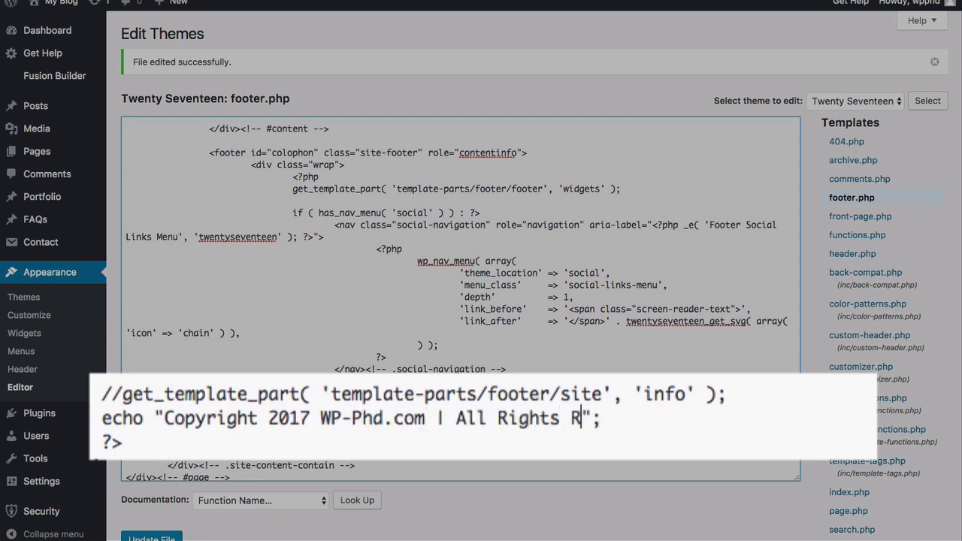
{"action": "type", "text": "verd."}
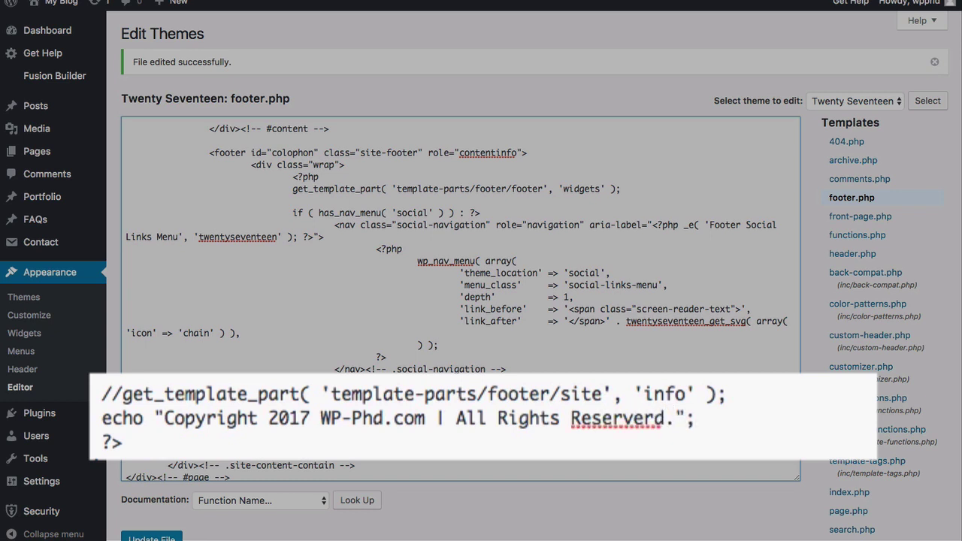
{"action": "type", "text": "e"}
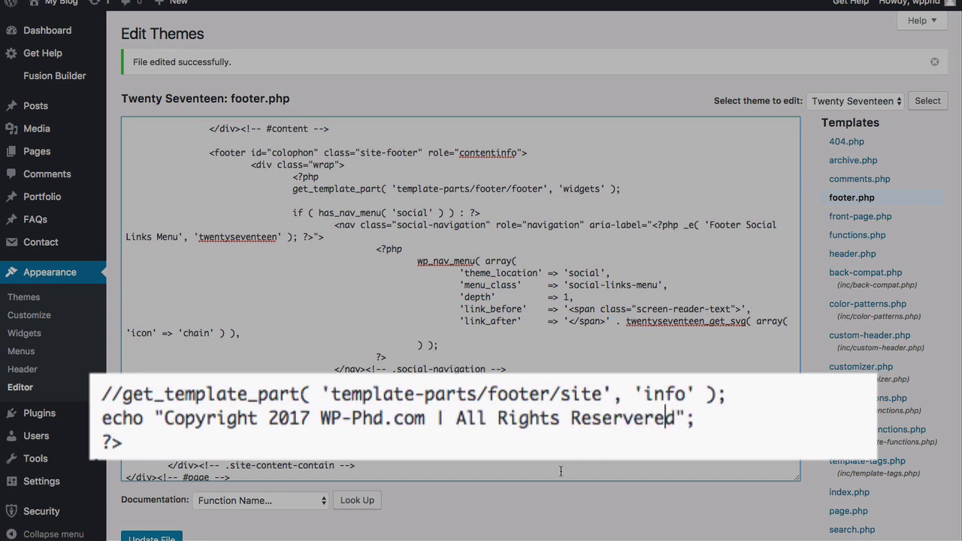
Step: Correct the misspelled 'Reserved' and save footer.php
{"action": "left_click", "coordinate": [511, 456]}
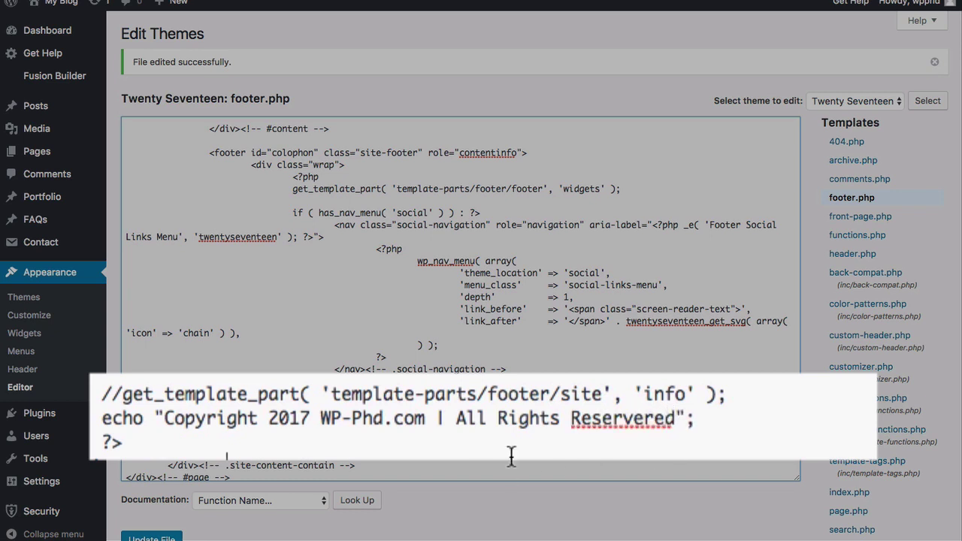
{"action": "left_click", "coordinate": [641, 416]}
{"action": "key", "text": "BackSpace"}
{"action": "key", "text": "BackSpace"}
{"action": "key", "text": "BackSpace"}
{"action": "type", "text": "ve"}
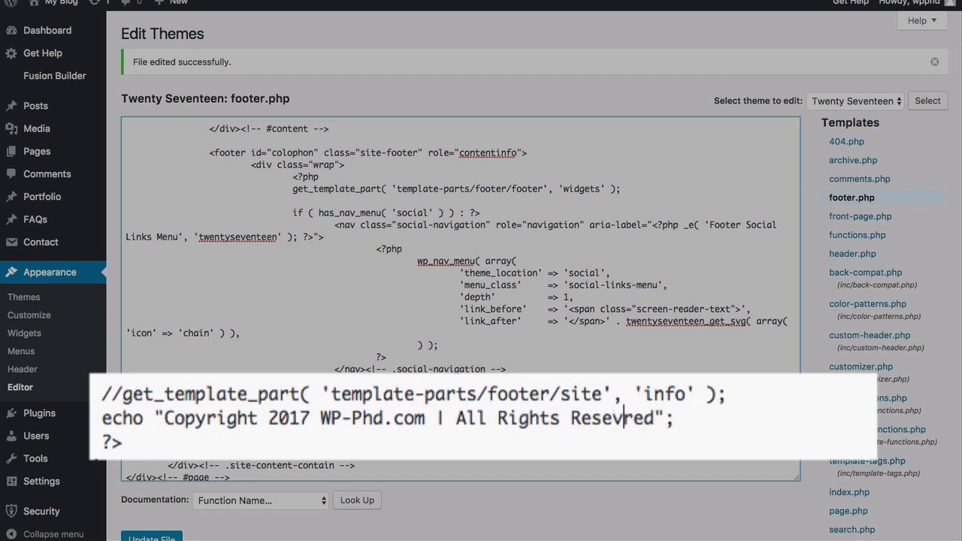
{"action": "key", "text": "BackSpace"}
{"action": "key", "text": "BackSpace"}
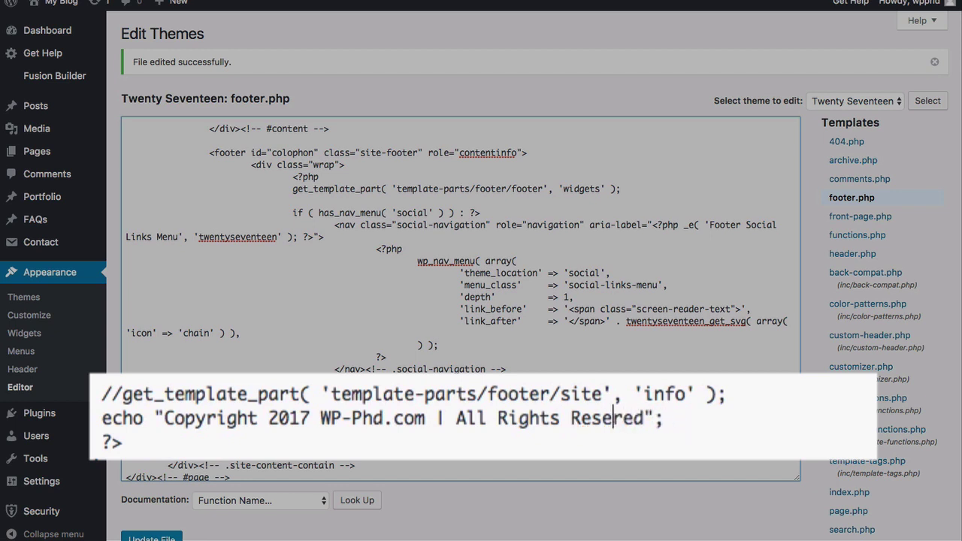
{"action": "type", "text": "v"}
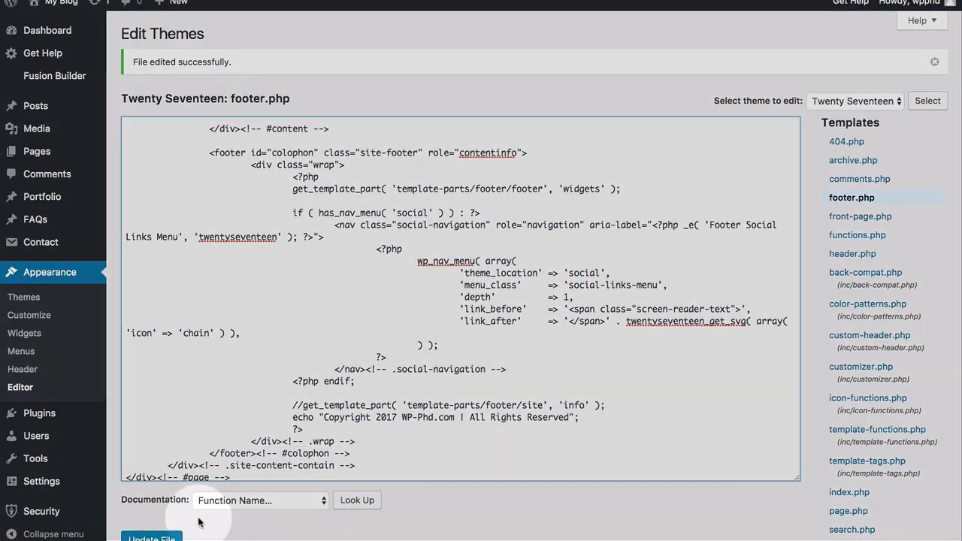
{"action": "left_click", "coordinate": [152, 538]}
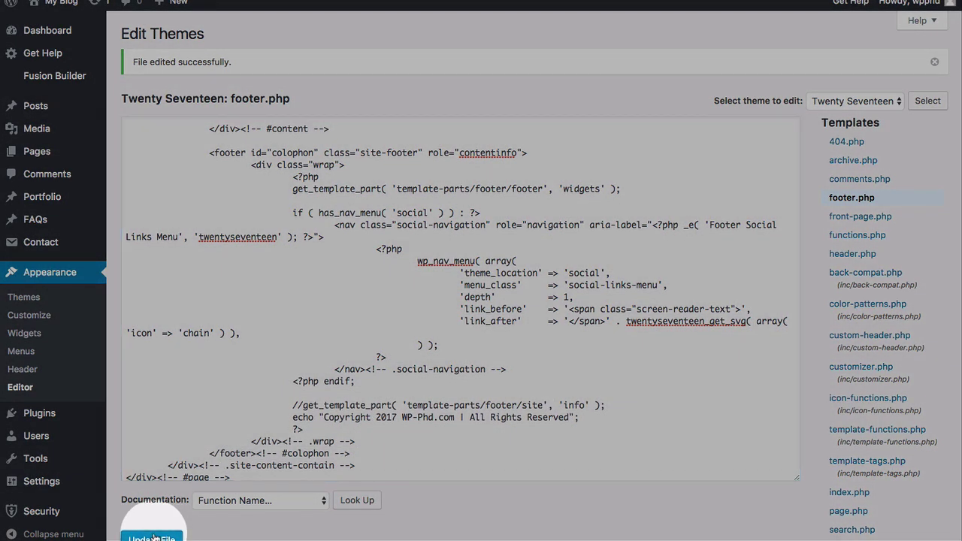
{"action": "left_click", "coordinate": [294, 368]}
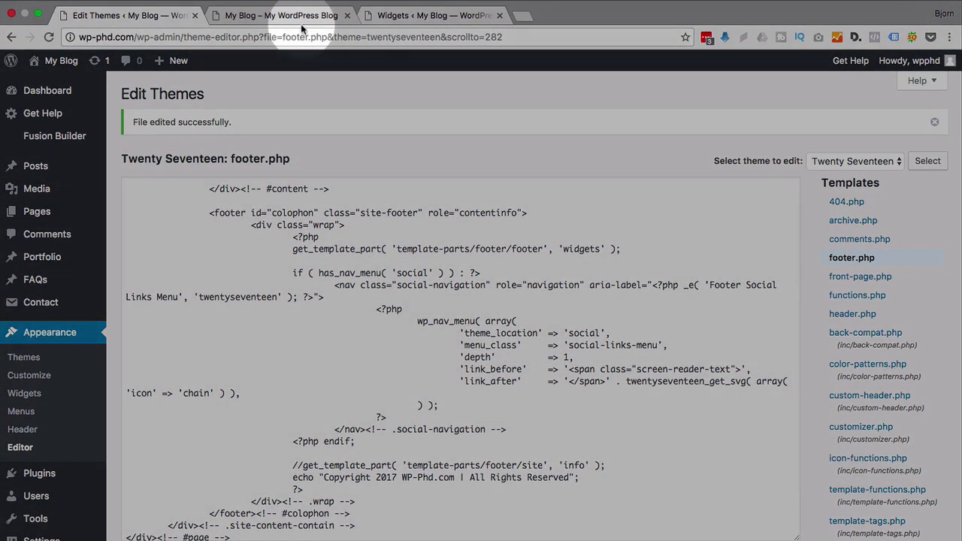
Step: Reload the live blog and highlight the new 'Copyright 2017 WP-Phd.com | All Rights Reserved' footer text
{"action": "left_click", "coordinate": [304, 17]}
{"action": "left_click", "coordinate": [48, 39]}
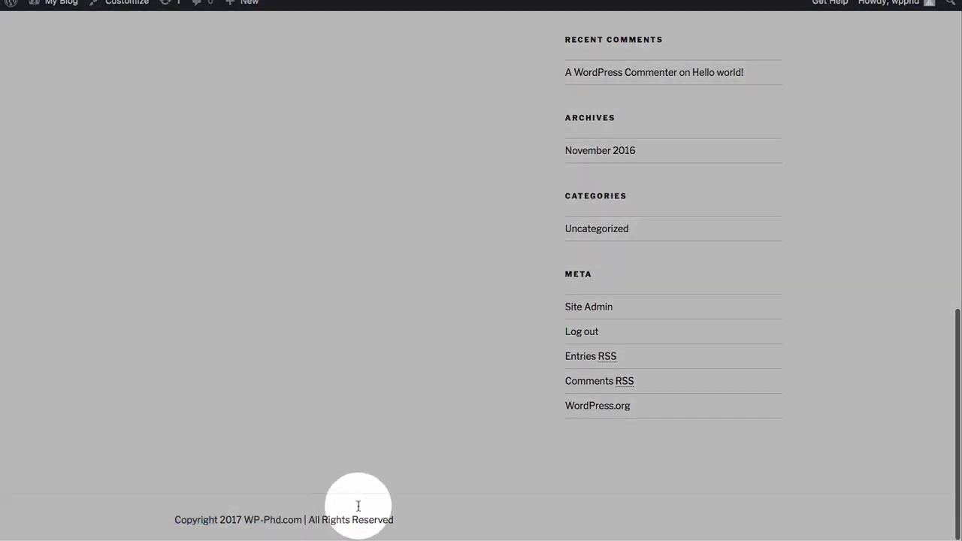
{"action": "left_click_drag", "start_coordinate": [359, 506], "coordinate": [408, 521]}
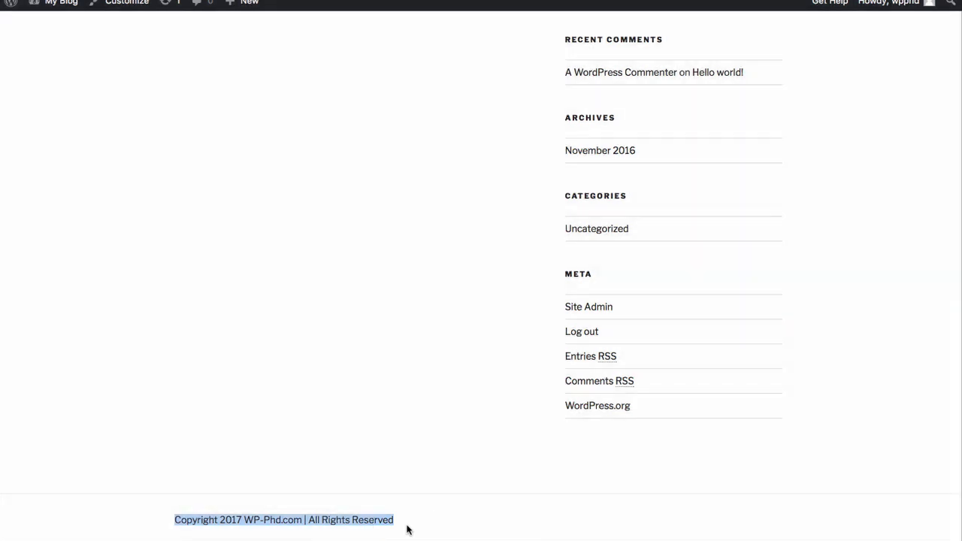
Step: Return to the footer.php editor and scroll down to the new echo line
{"action": "left_click", "coordinate": [127, 15]}
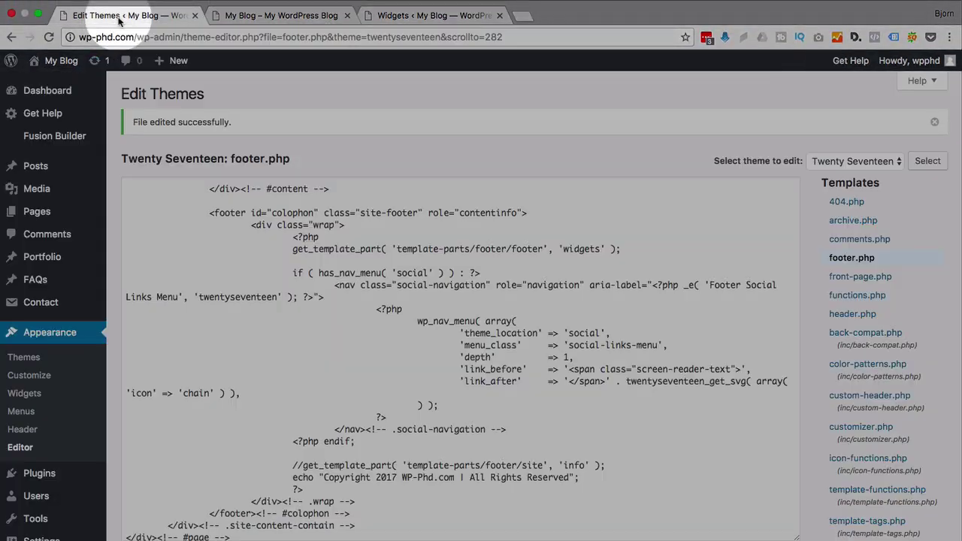
{"action": "scroll", "coordinate": [347, 399], "scroll_direction": "down", "scroll_amount": 3}
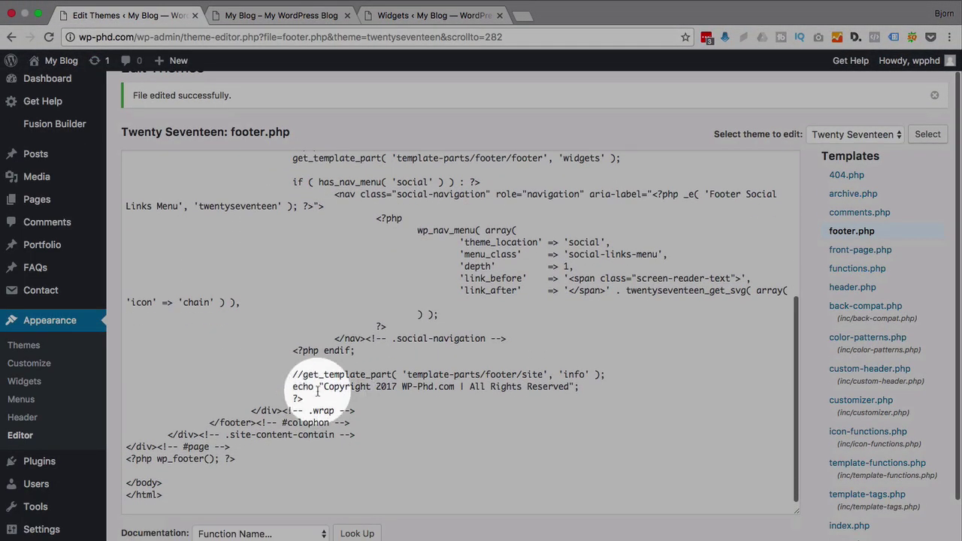